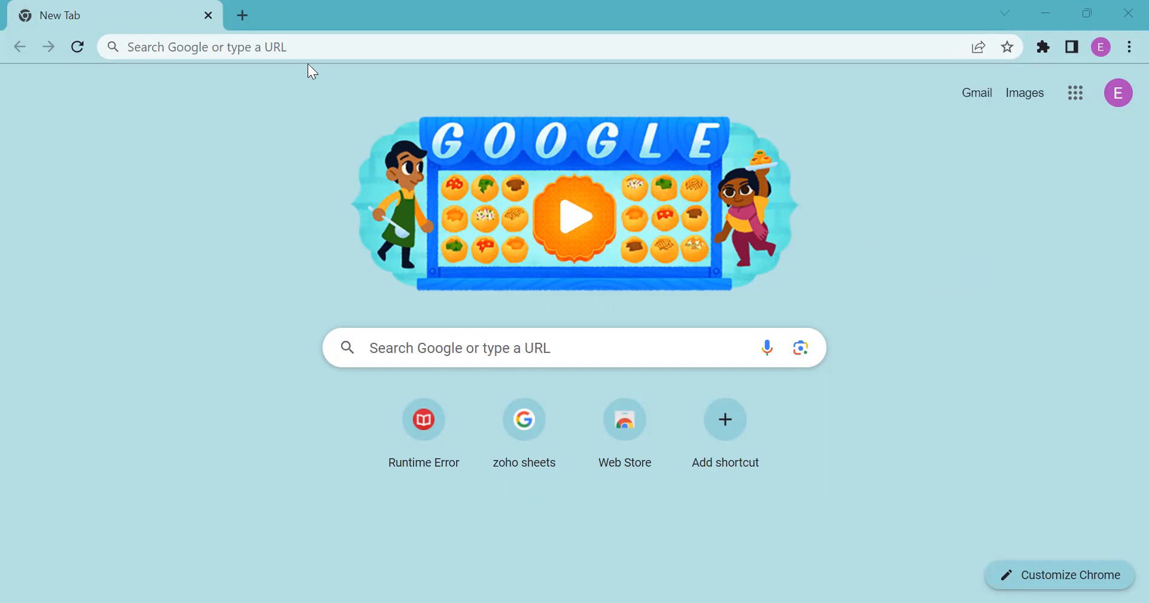
# Go to the mysmartbooks.in login page in Chrome by accepting the 'my' address suggestion.
pyautogui.click(309, 48)
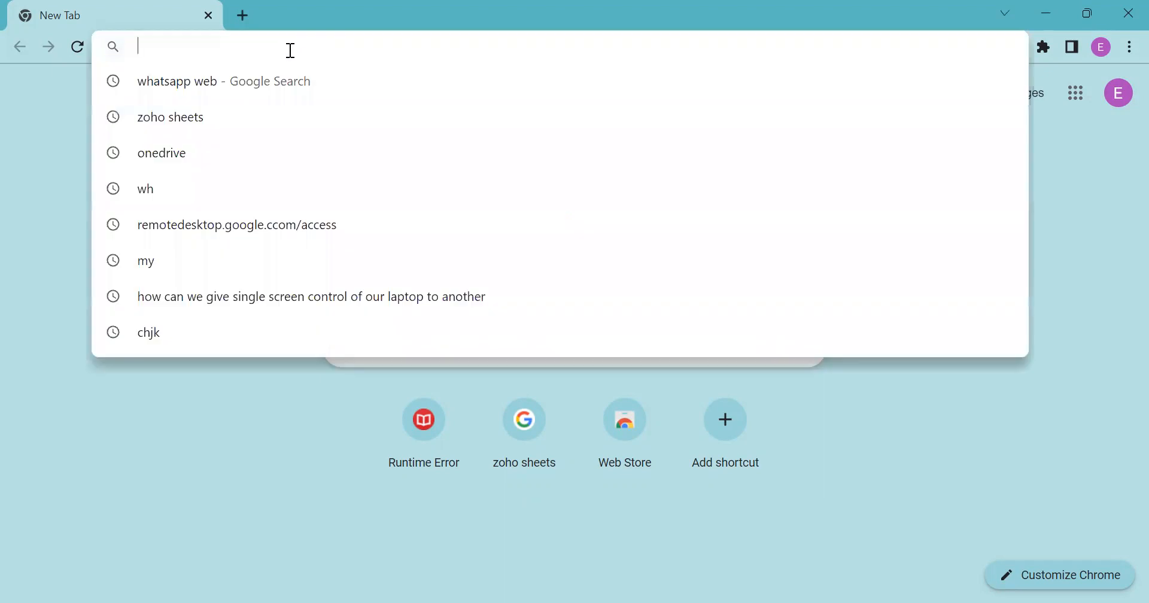
pyautogui.write('mysmartbooks.in')
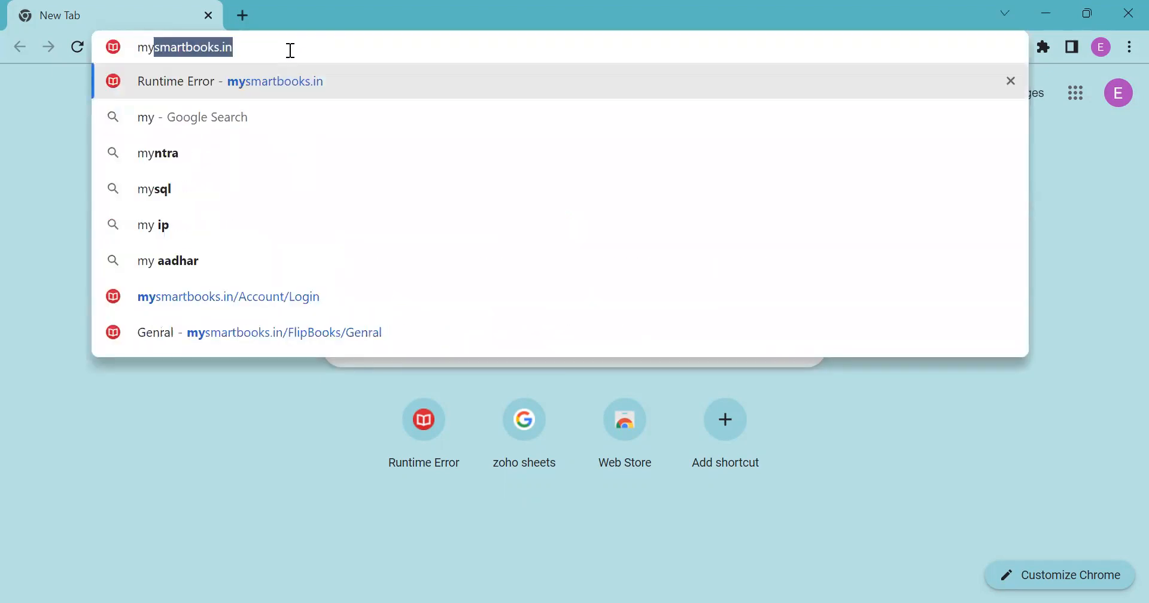
pyautogui.press('Return')
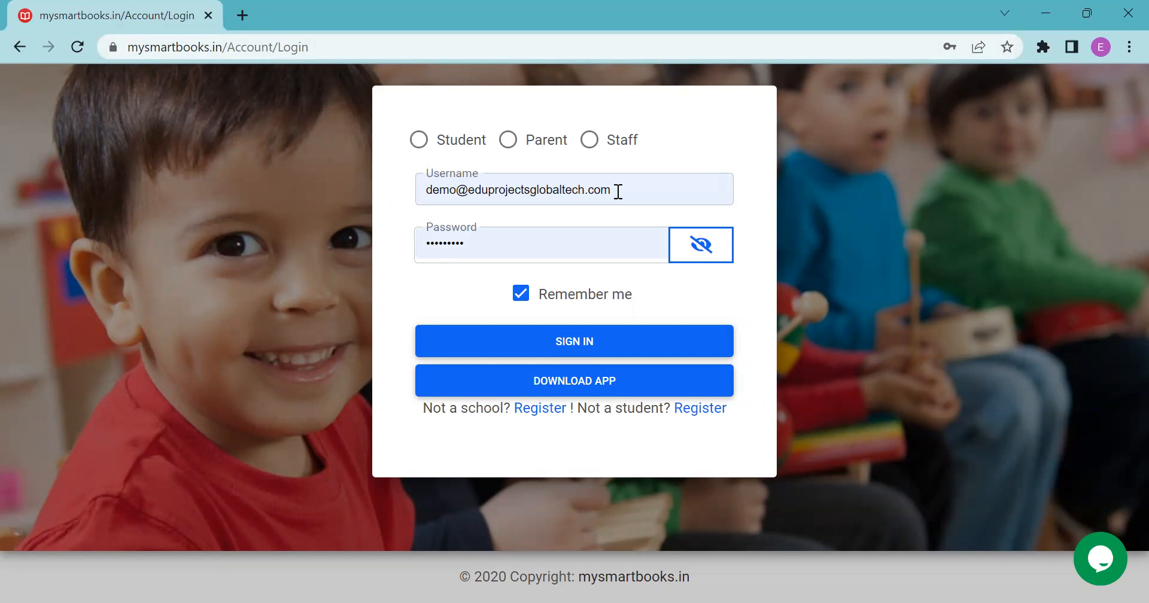
# Sign in to mysmartbooks.in as Staff, leaving Remember me switched on.
pyautogui.click(587, 143)
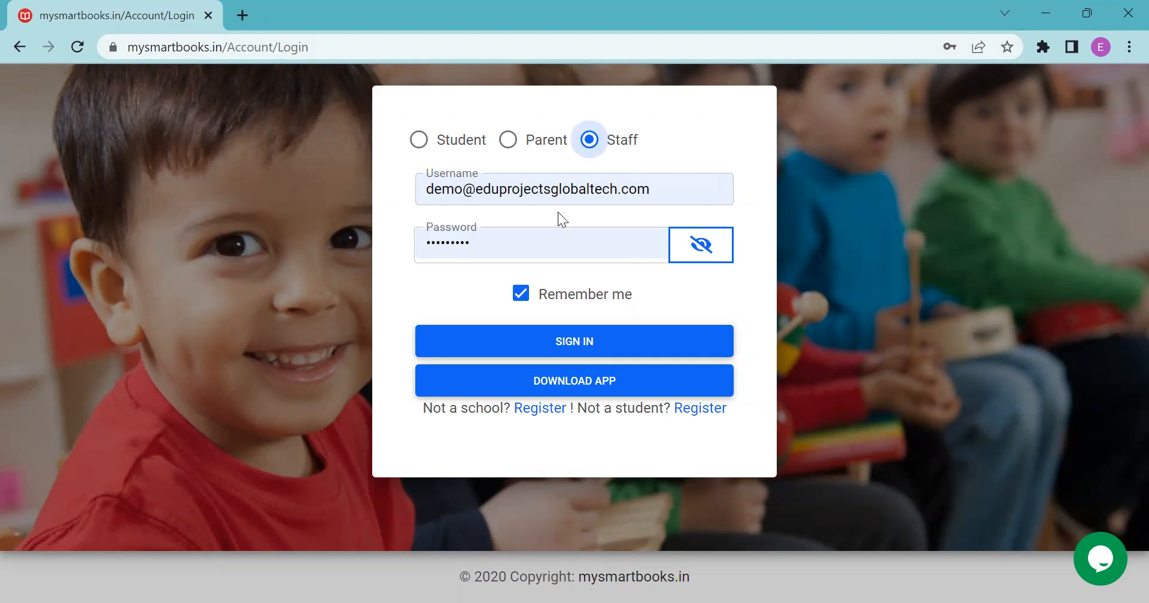
pyautogui.click(525, 302)
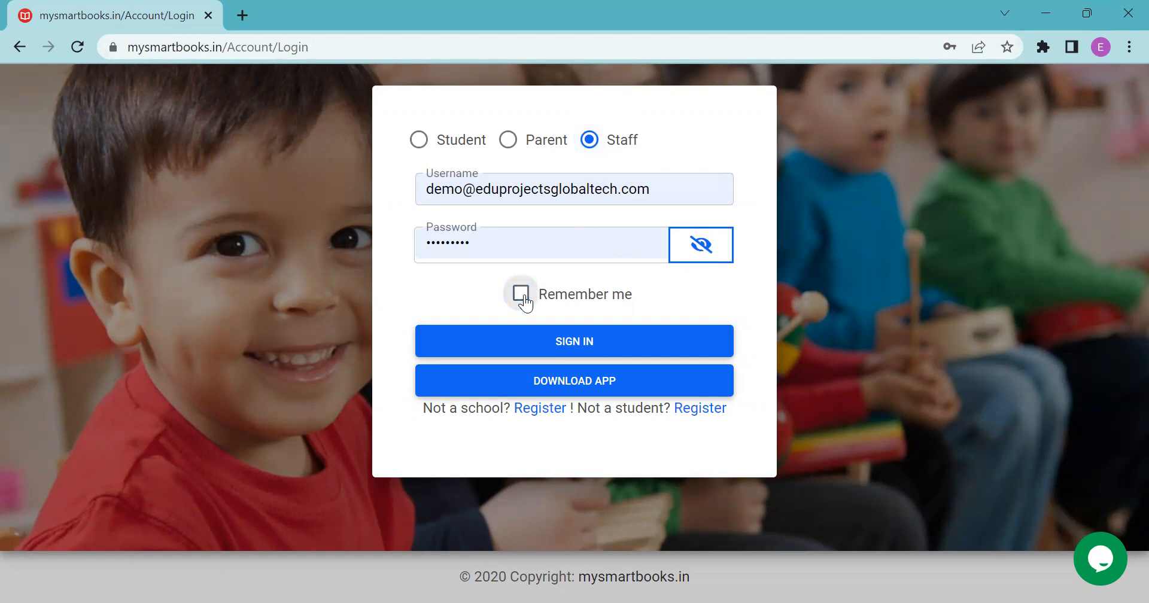
pyautogui.click(525, 301)
pyautogui.click(561, 338)
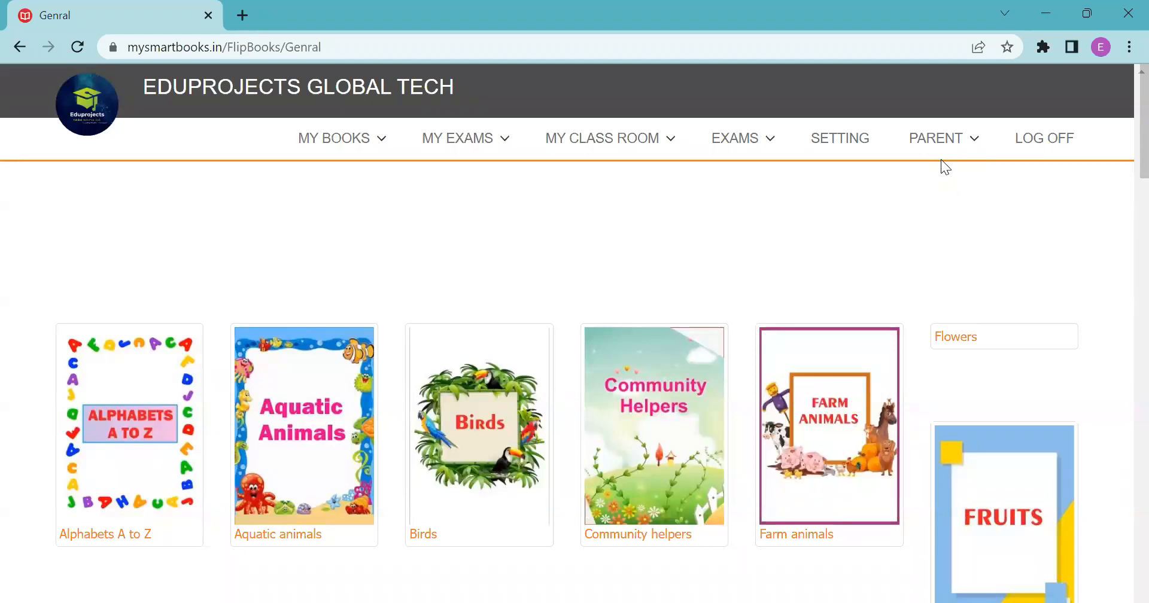
# Start a new Student Admission Form from PARENT > Parent Account's Student List.
pyautogui.click(938, 184)
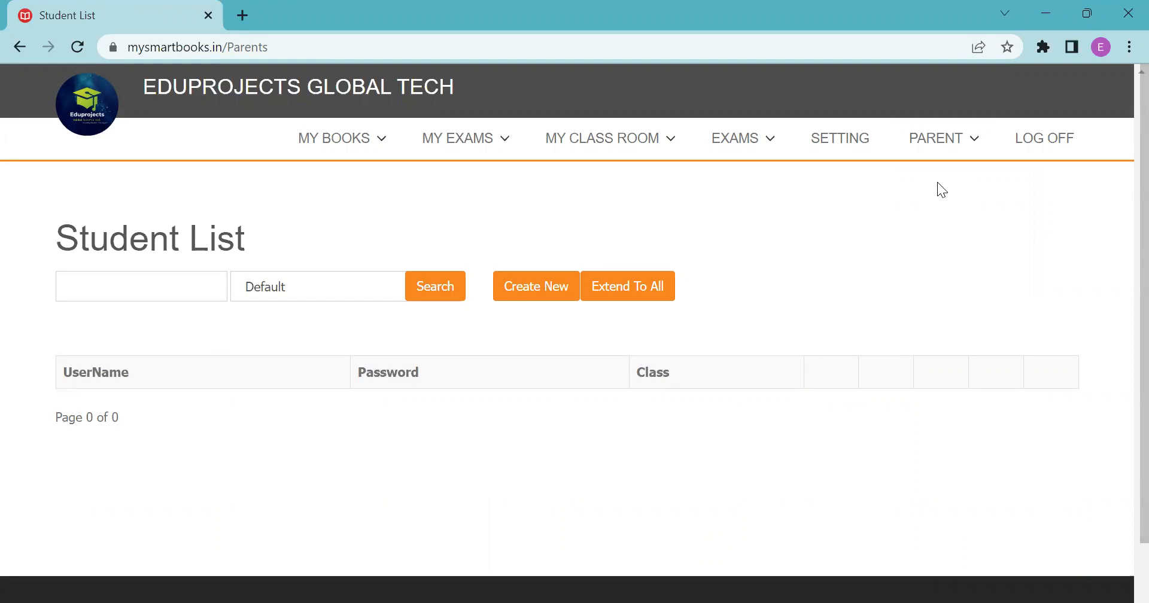
pyautogui.click(547, 284)
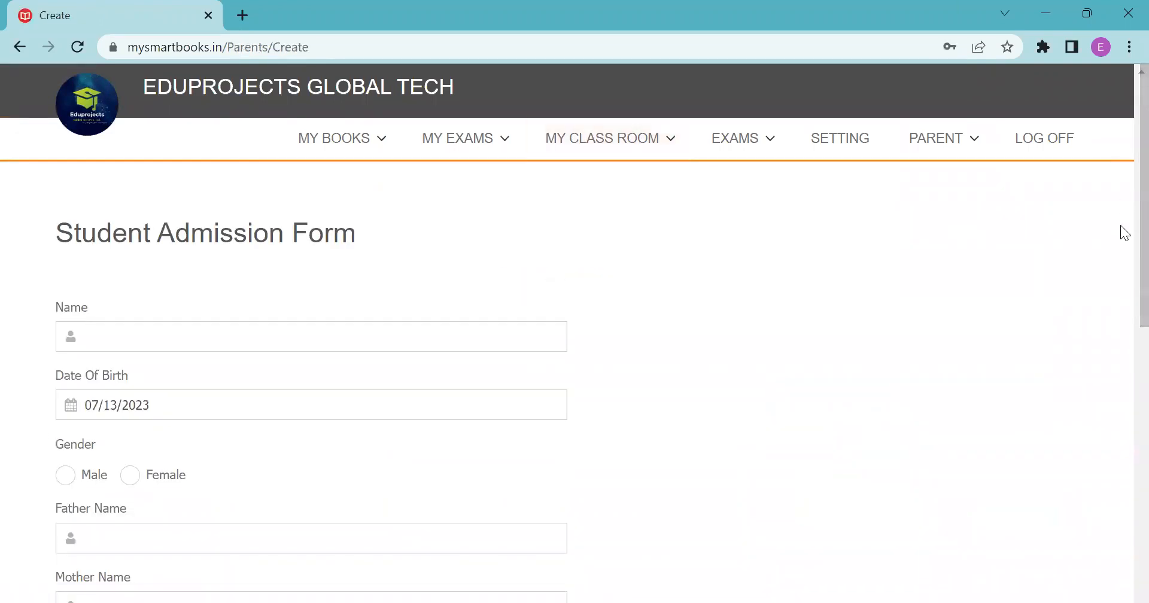
pyautogui.scroll(-10, 1120, 225)
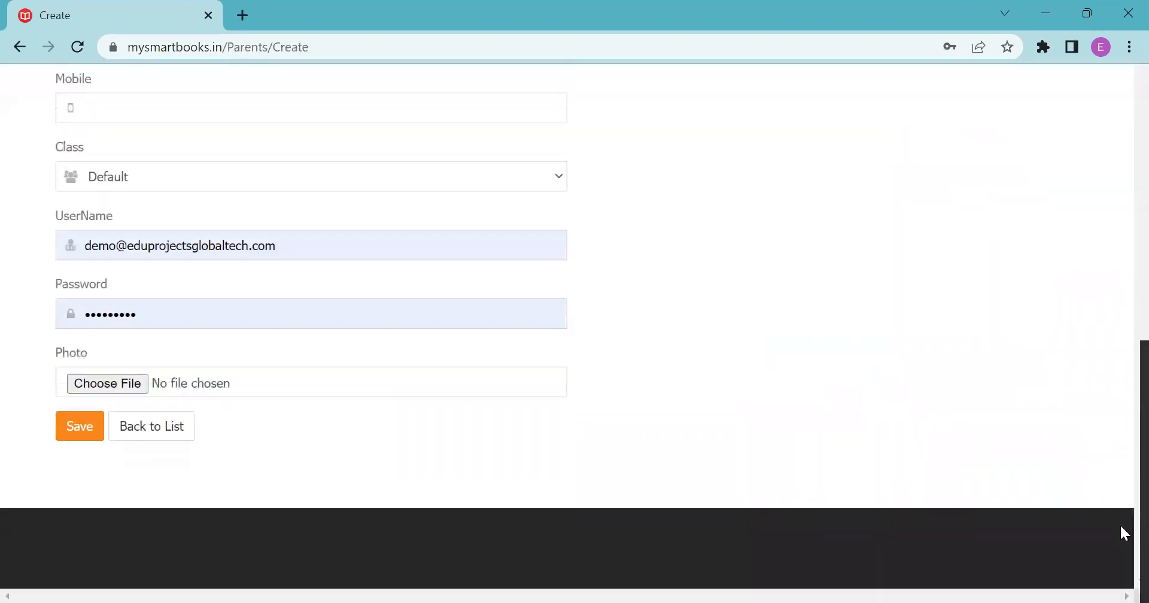
pyautogui.scroll(8, 1119, 523)
pyautogui.scroll(-2, 1120, 246)
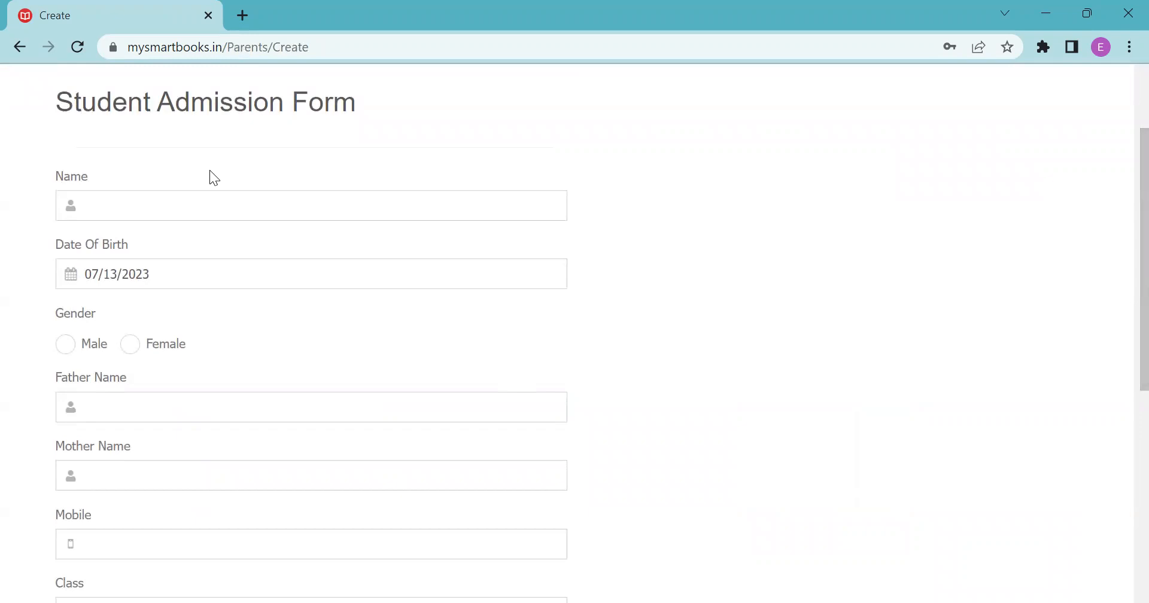
# Enter the student's name, date of birth 02/25/2021 and gender Female on the form.
pyautogui.click(189, 208)
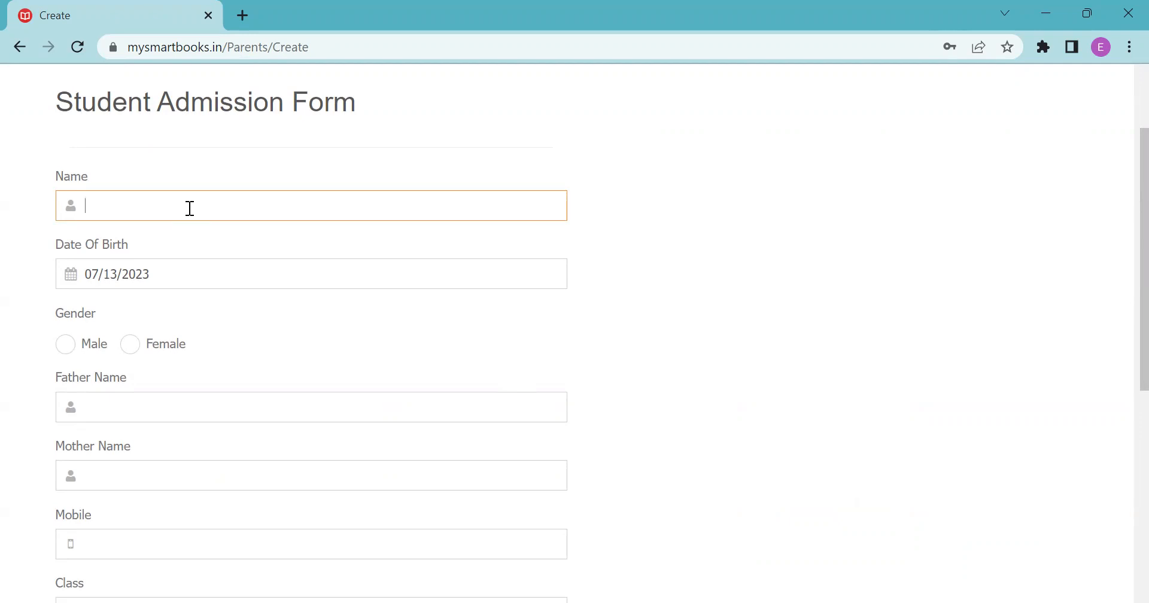
pyautogui.write('POORVA')
pyautogui.click(197, 273)
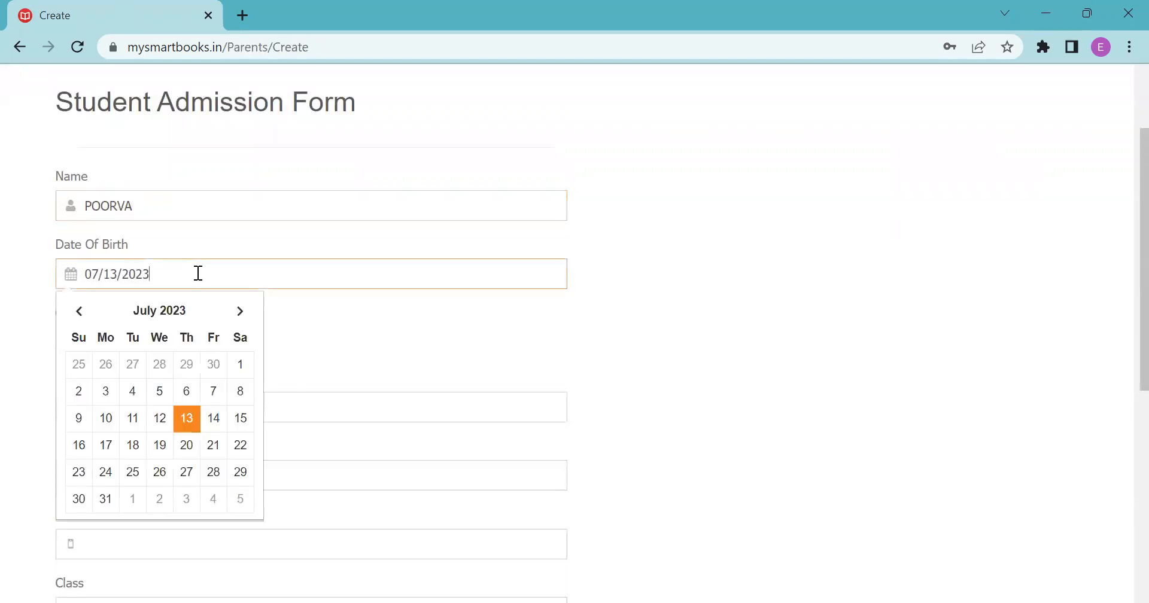
pyautogui.click(159, 313)
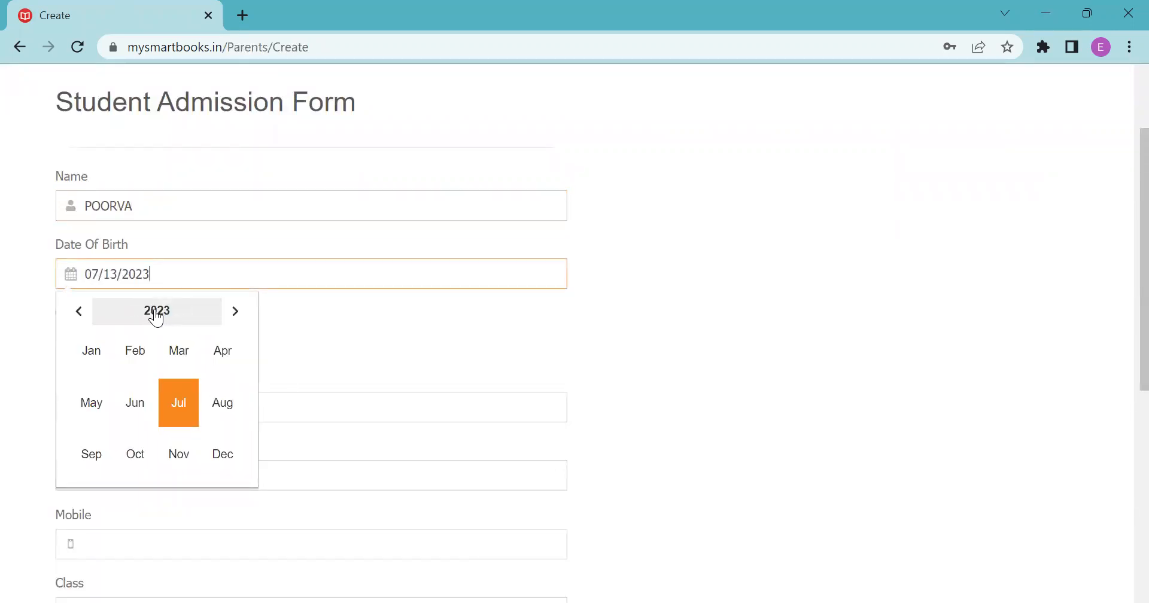
pyautogui.click(157, 318)
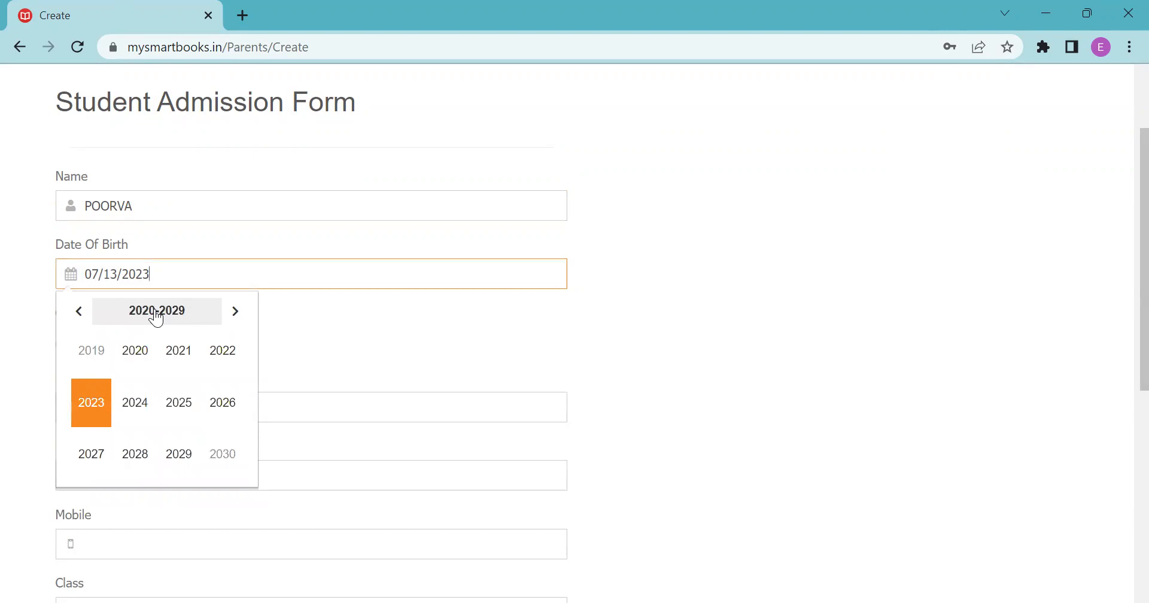
pyautogui.click(189, 349)
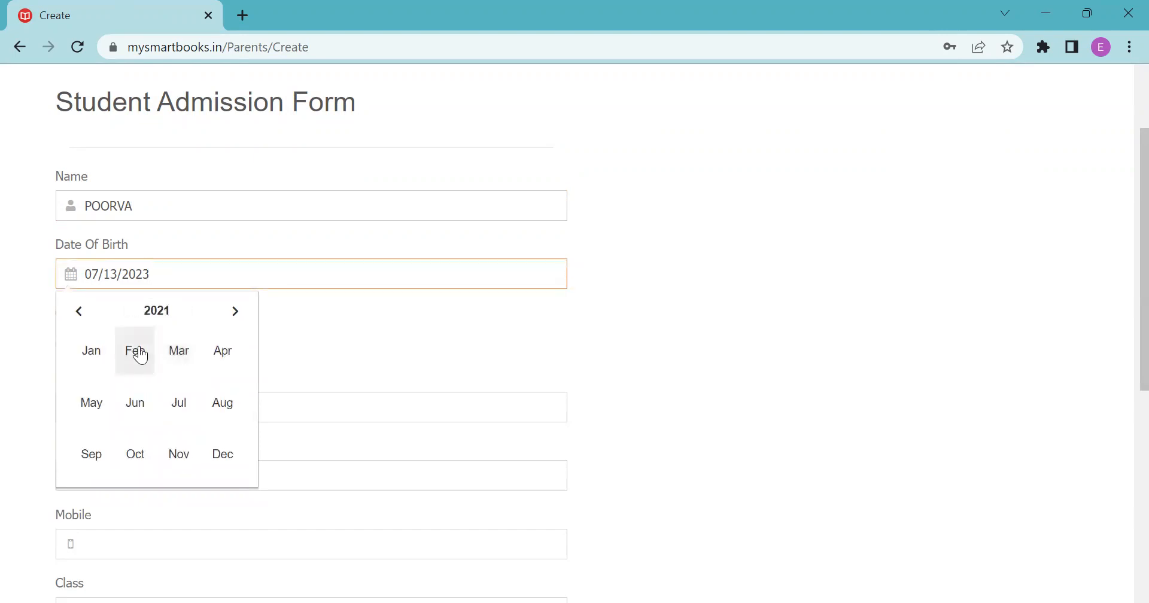
pyautogui.click(140, 353)
pyautogui.click(186, 446)
pyautogui.click(321, 373)
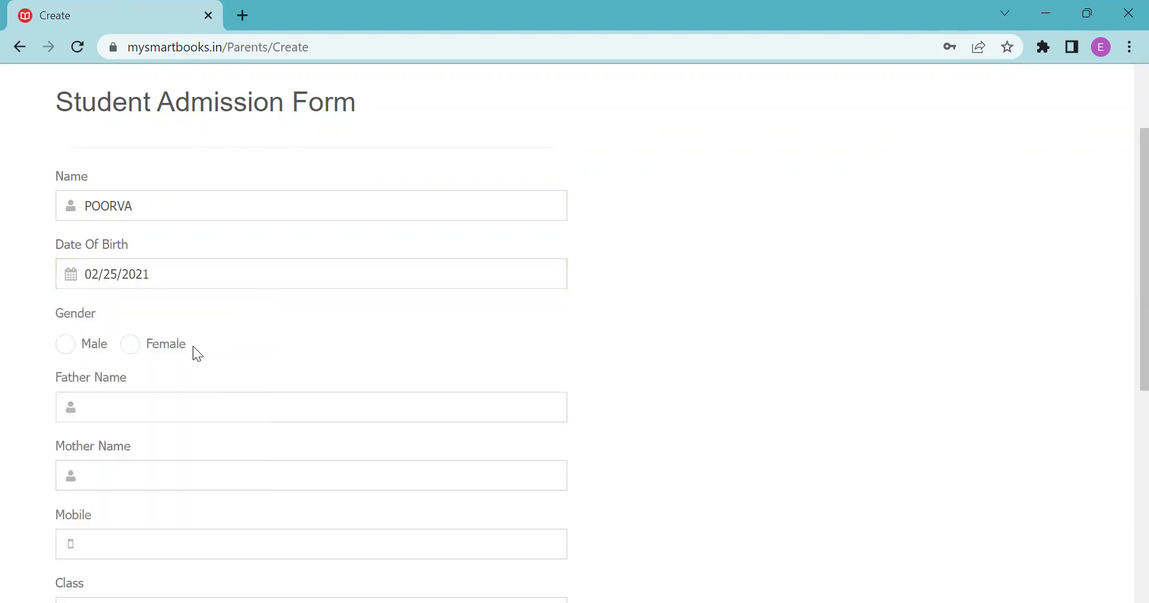
pyautogui.click(128, 346)
pyautogui.scroll(-4, 1121, 237)
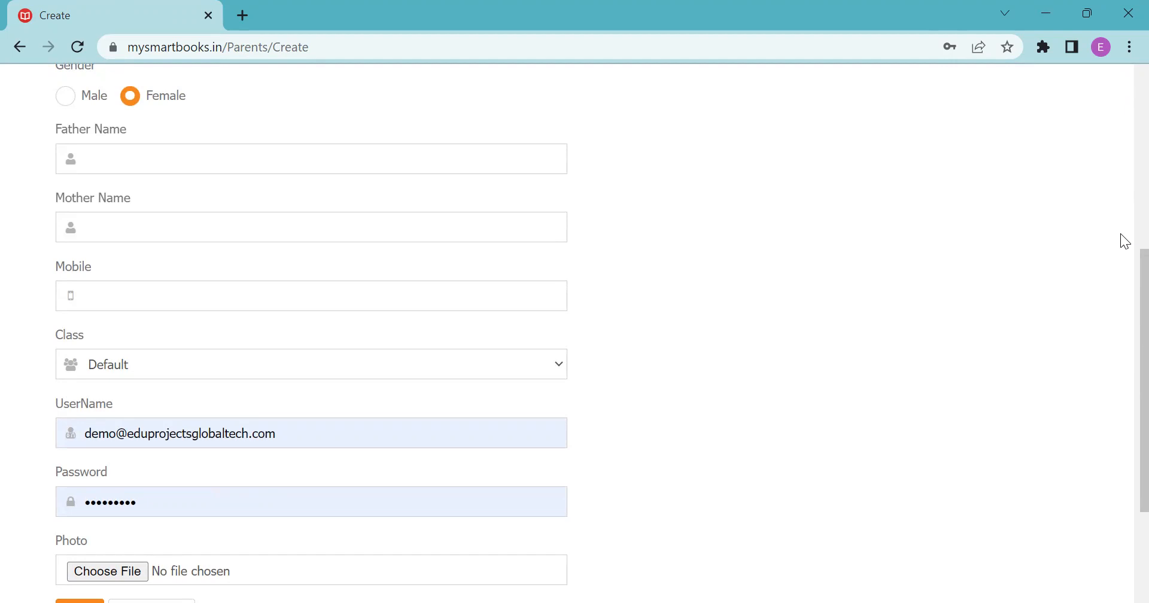
pyautogui.scroll(-3, 1122, 329)
pyautogui.scroll(10, 1090, 372)
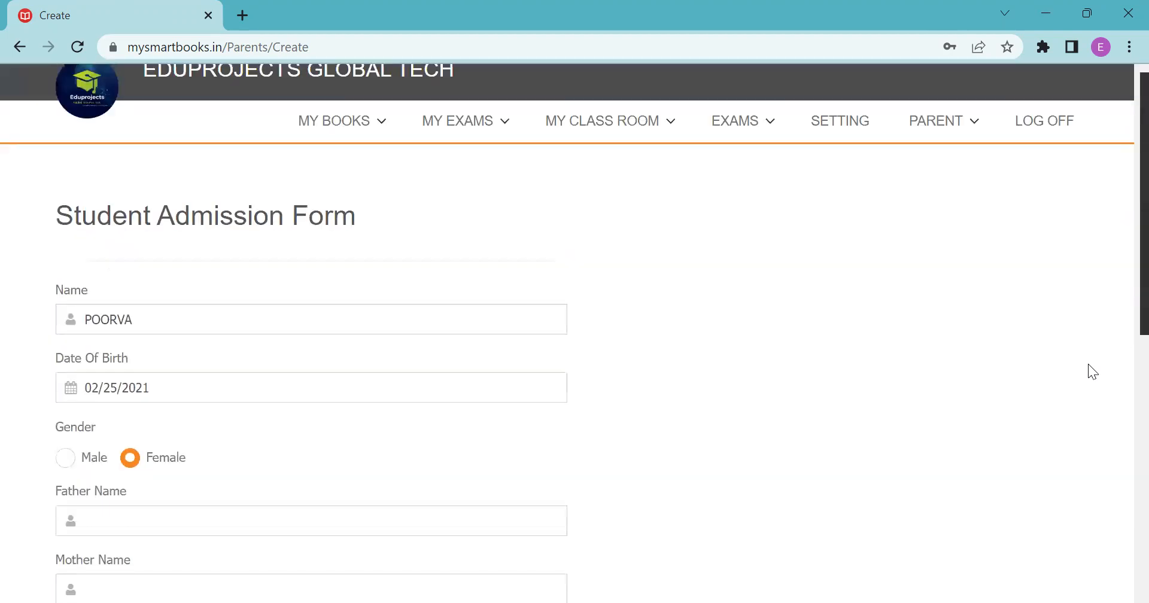
pyautogui.scroll(-10, 1121, 299)
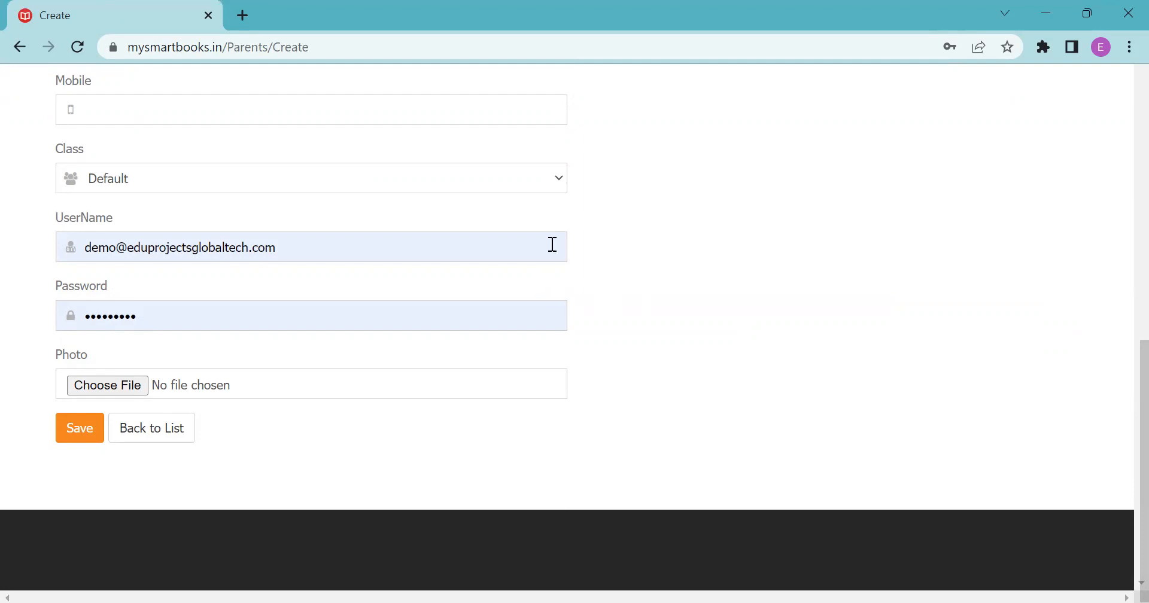
# Set Class to NURSERY and replace the prefilled UserName with the student's new username.
pyautogui.click(543, 182)
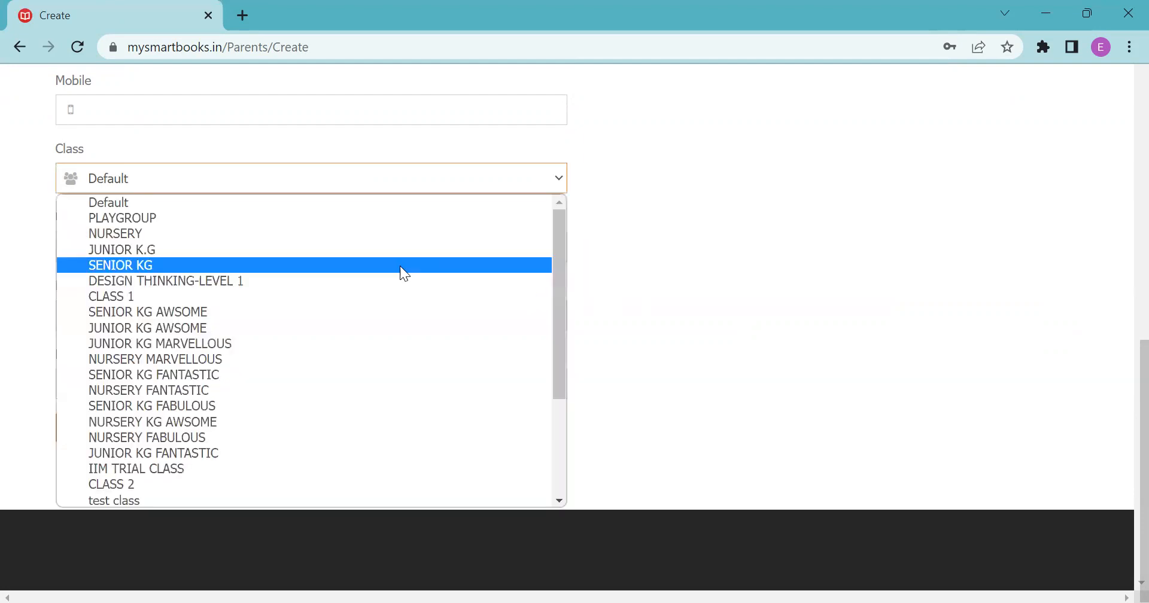
pyautogui.click(429, 234)
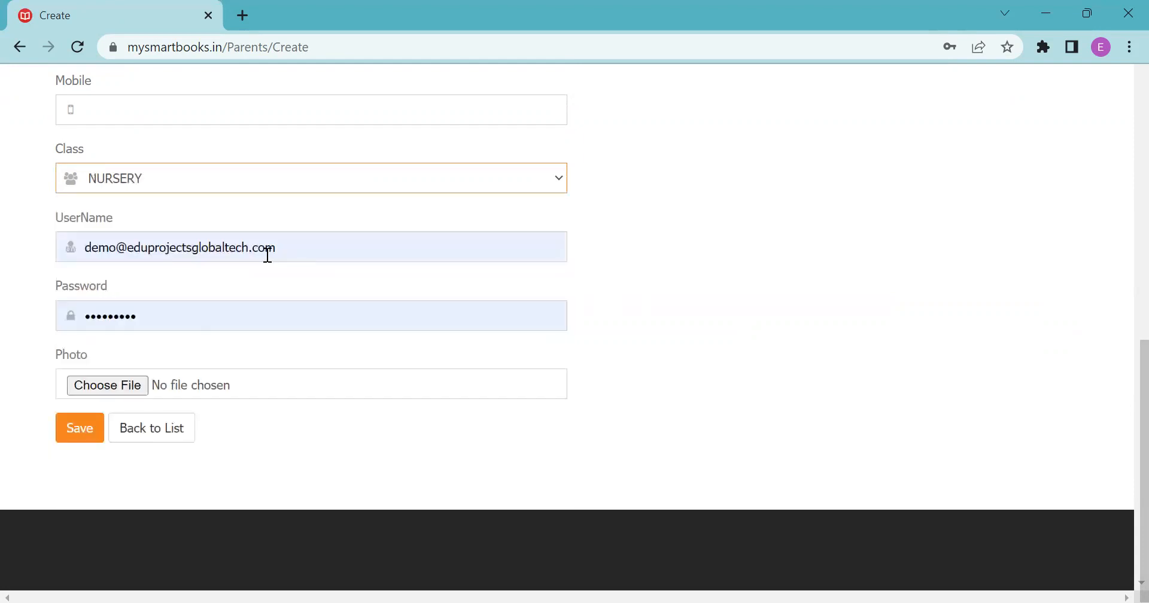
pyautogui.moveTo(290, 251); pyautogui.dragTo(84, 252)
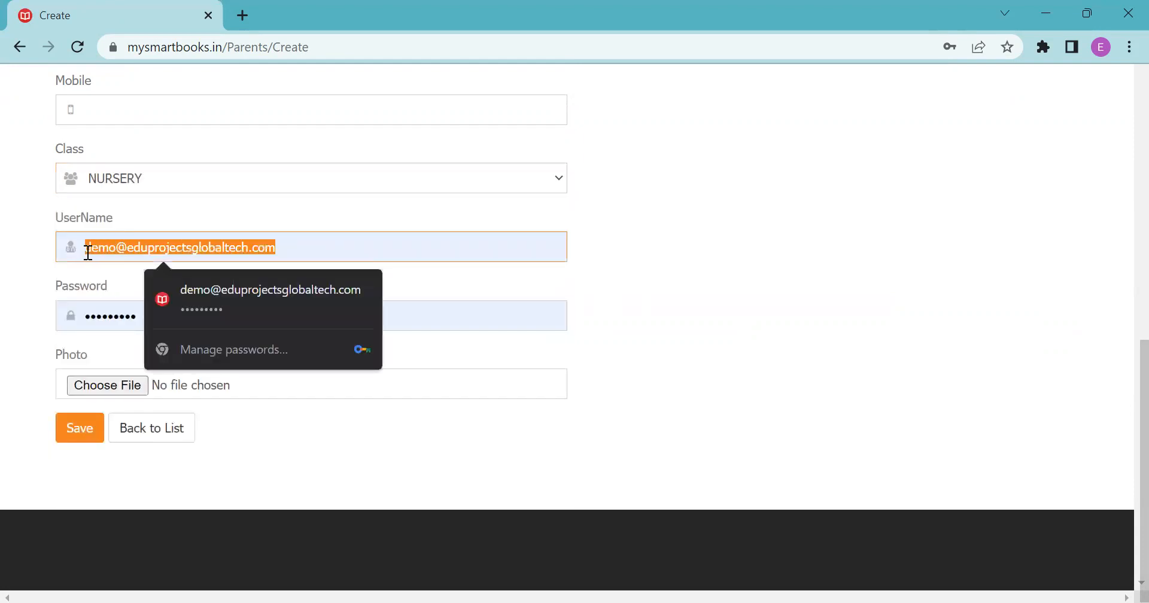
pyautogui.press('BackSpace')
pyautogui.click(88, 251)
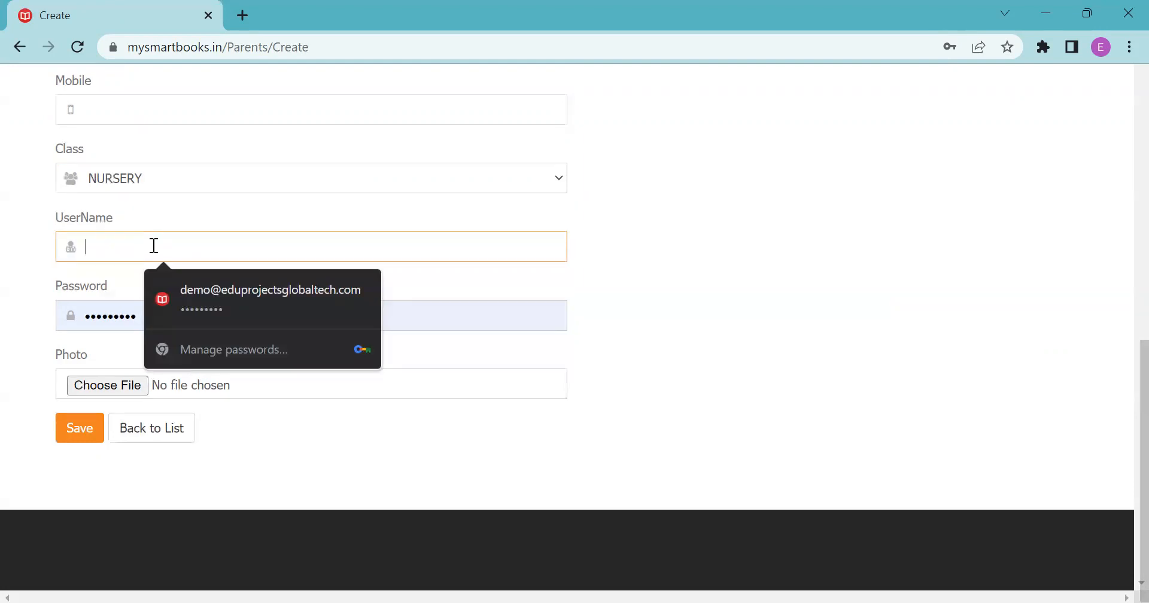
pyautogui.write('aa')
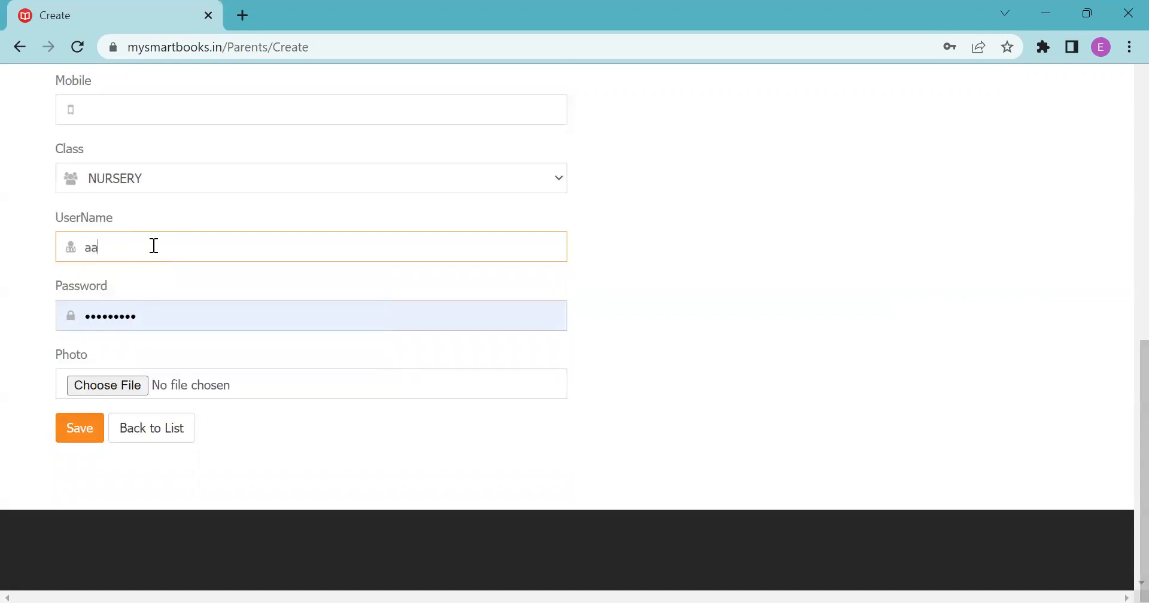
pyautogui.write('rvi')
pyautogui.press('BackSpace')
pyautogui.press('BackSpace')
pyautogui.press('BackSpace')
pyautogui.press('BackSpace')
pyautogui.press('BackSpace')
# Clear the autofilled Password field and enter the student's new password.
pyautogui.click(170, 311)
pyautogui.moveTo(169, 311); pyautogui.dragTo(72, 317)
pyautogui.press('BackSpace')
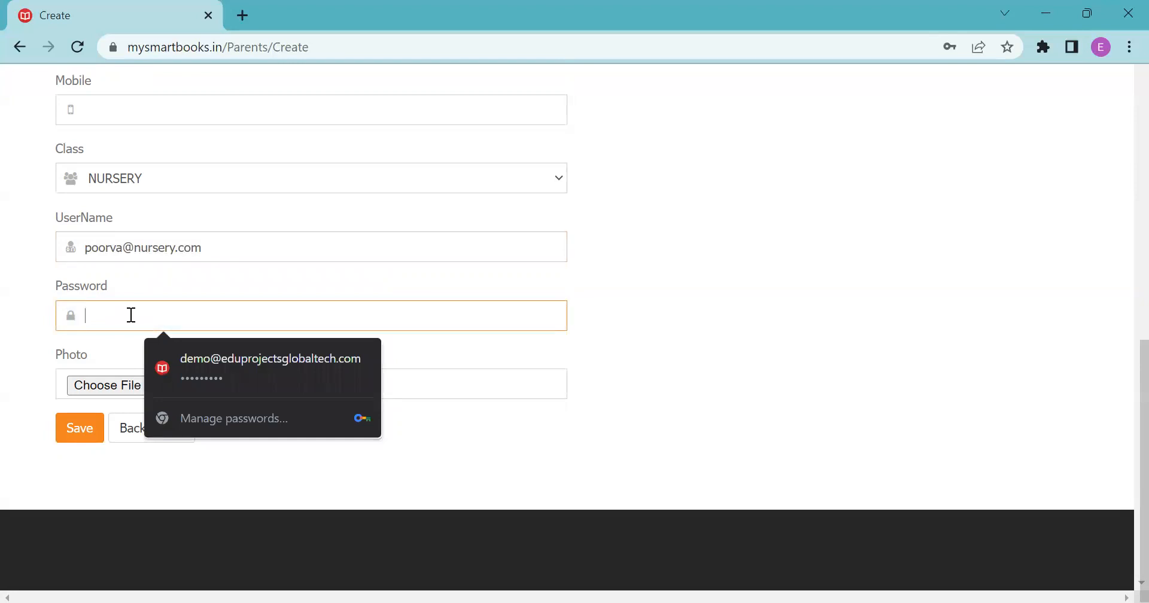
pyautogui.write('1')
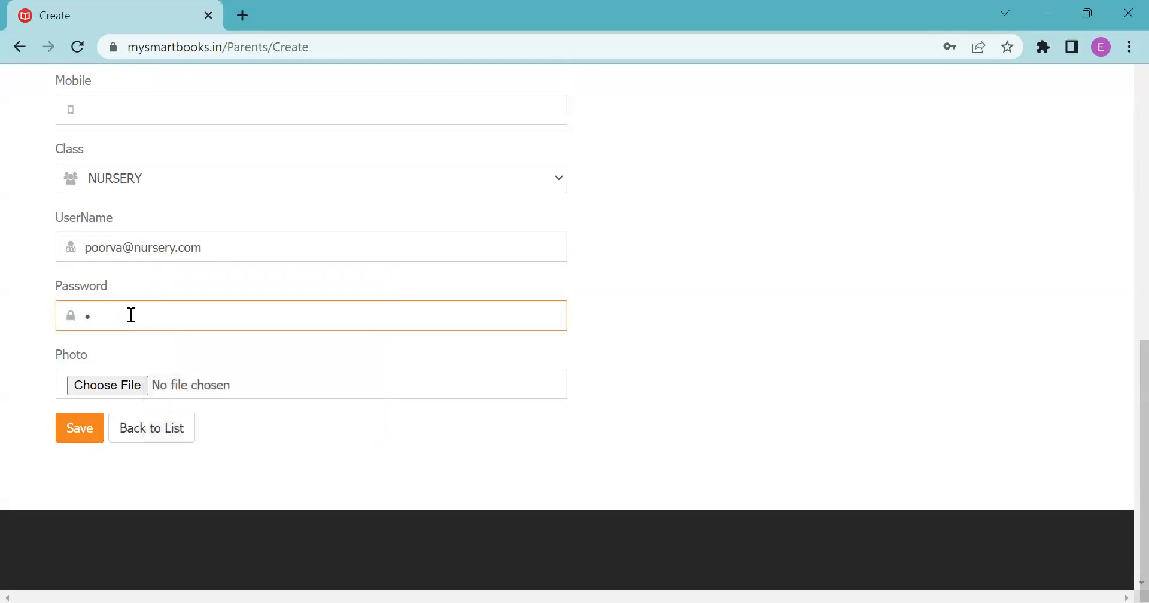
pyautogui.write('234567')
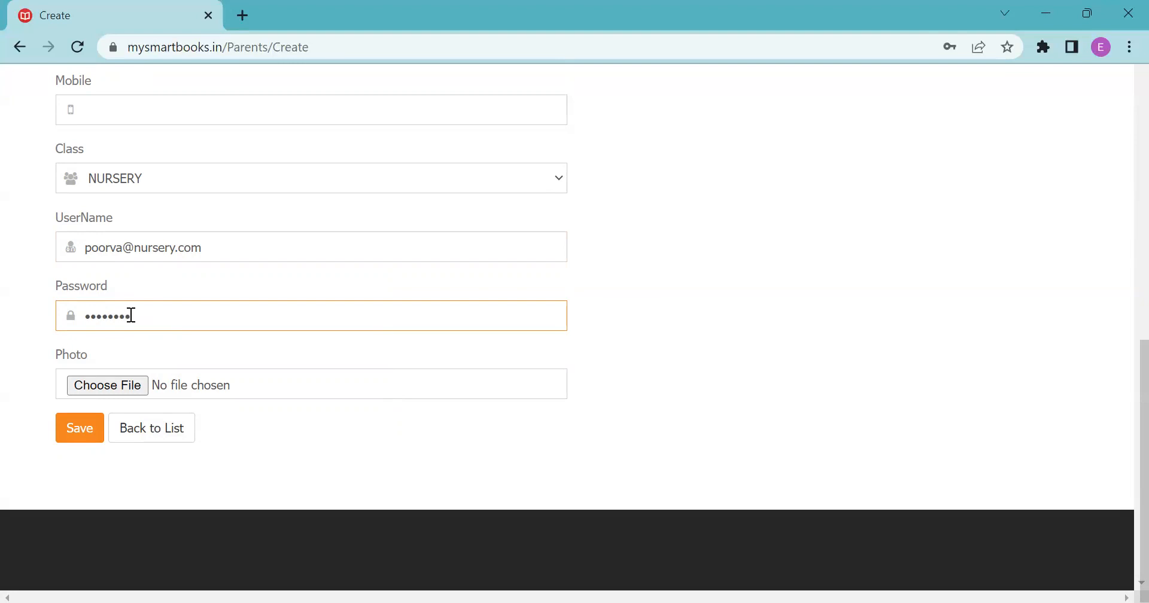
# Attach the Desktop's LOGO image as the student's photo and save the admission form.
pyautogui.click(110, 385)
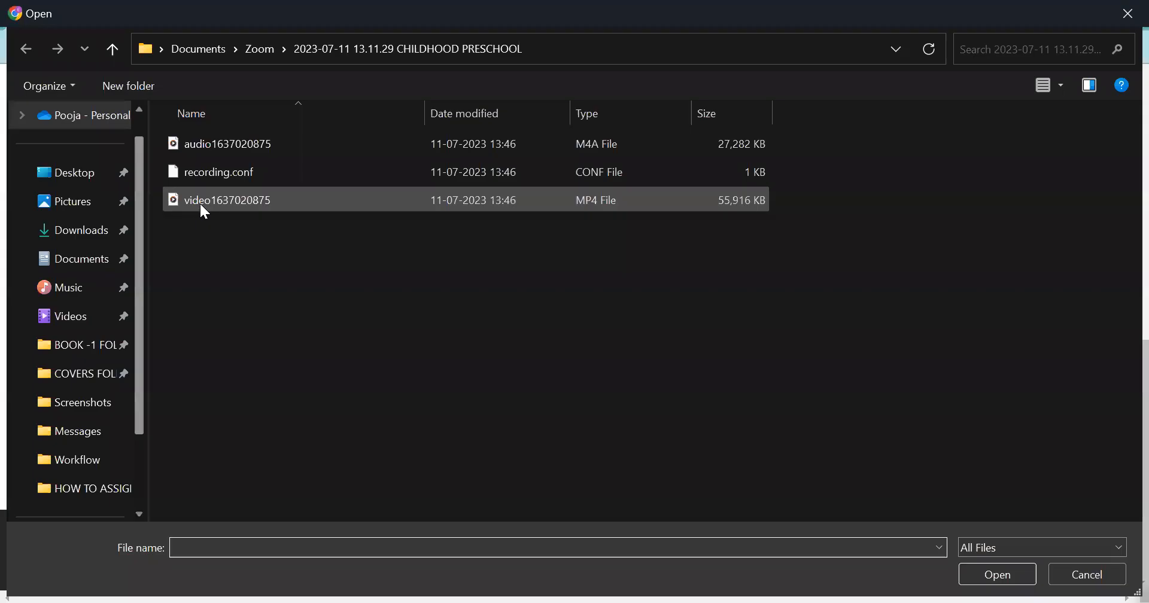
pyautogui.click(91, 174)
pyautogui.click(238, 201)
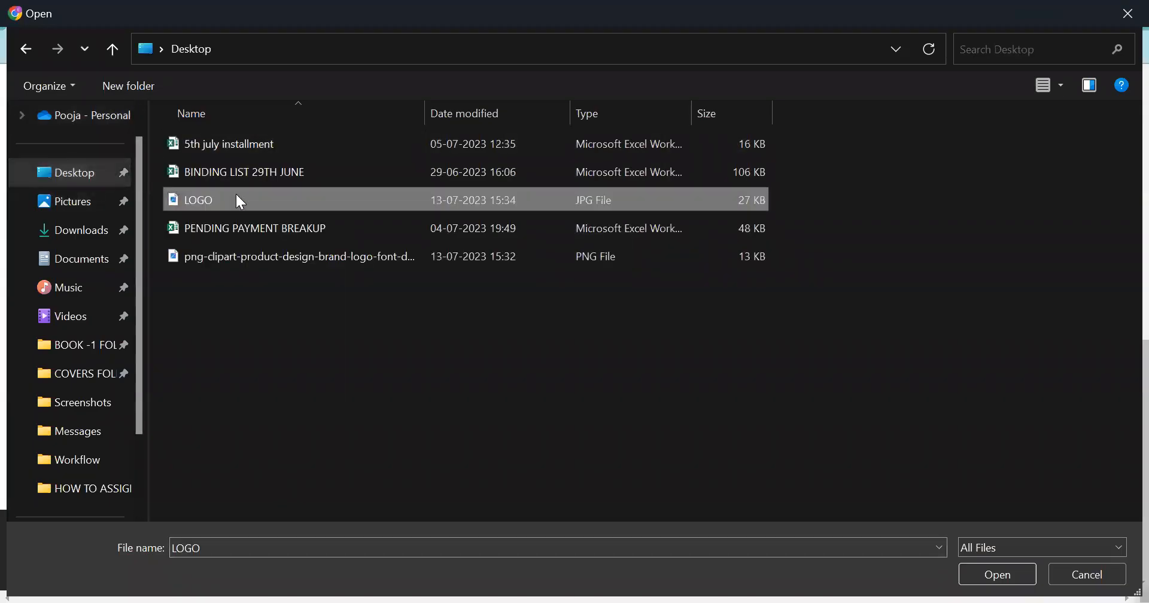
pyautogui.click(1022, 576)
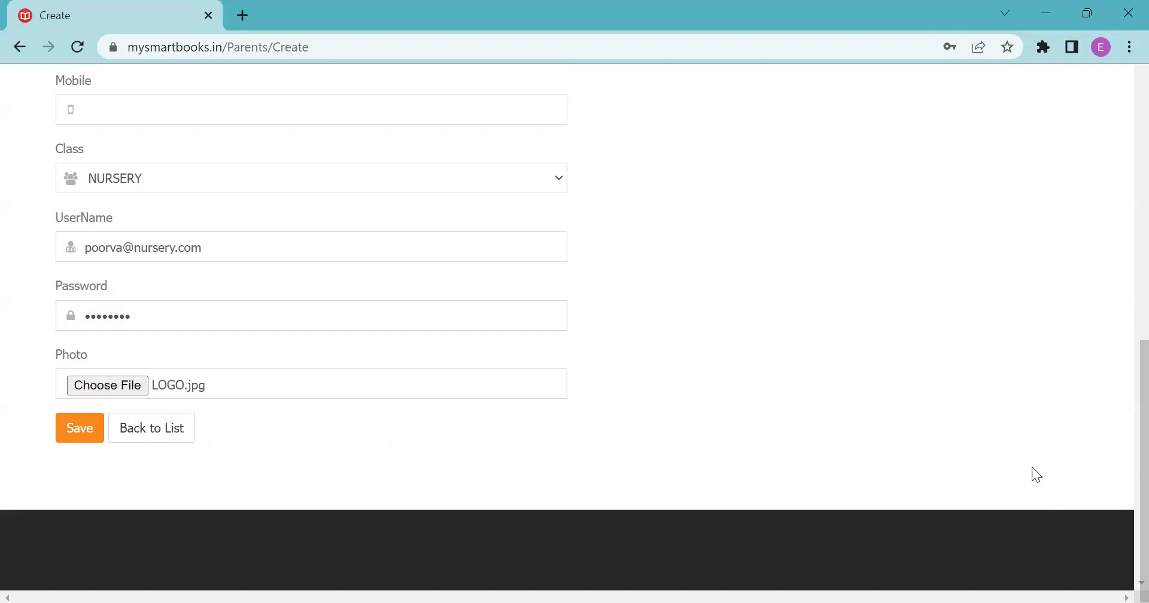
pyautogui.click(79, 436)
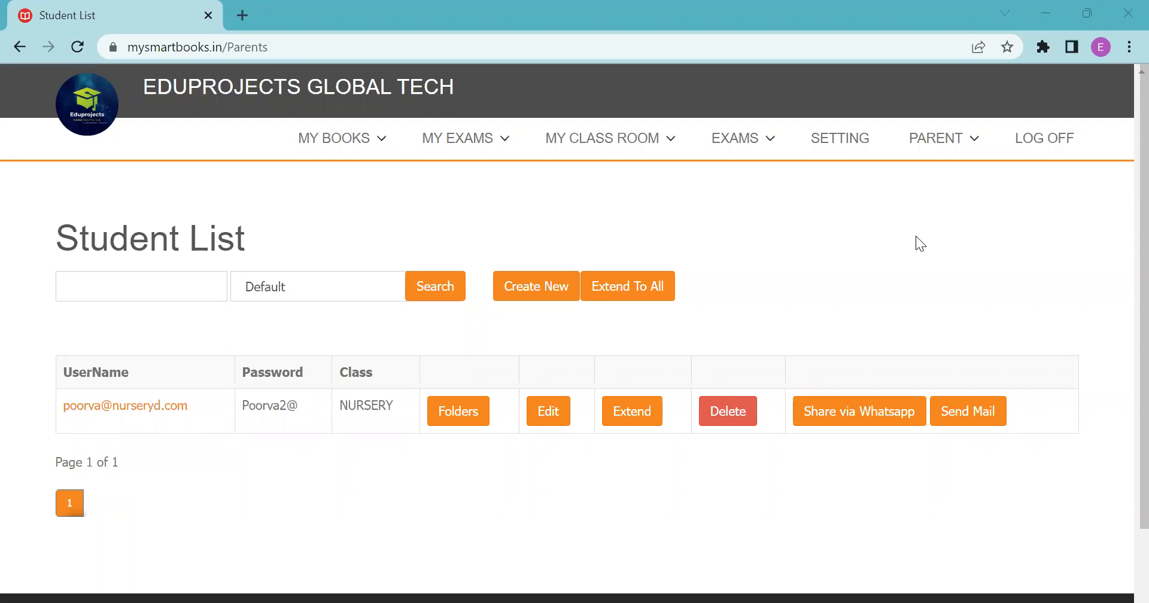
# Open the PARENT menu on the Student List and close it without choosing anything.
pyautogui.click(937, 144)
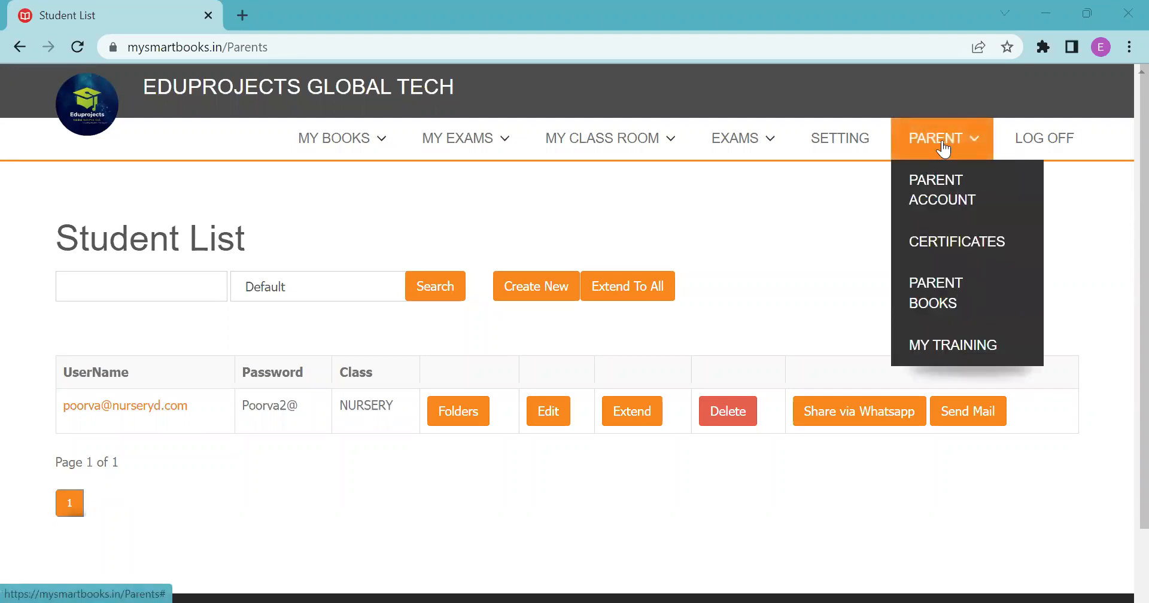
pyautogui.click(943, 185)
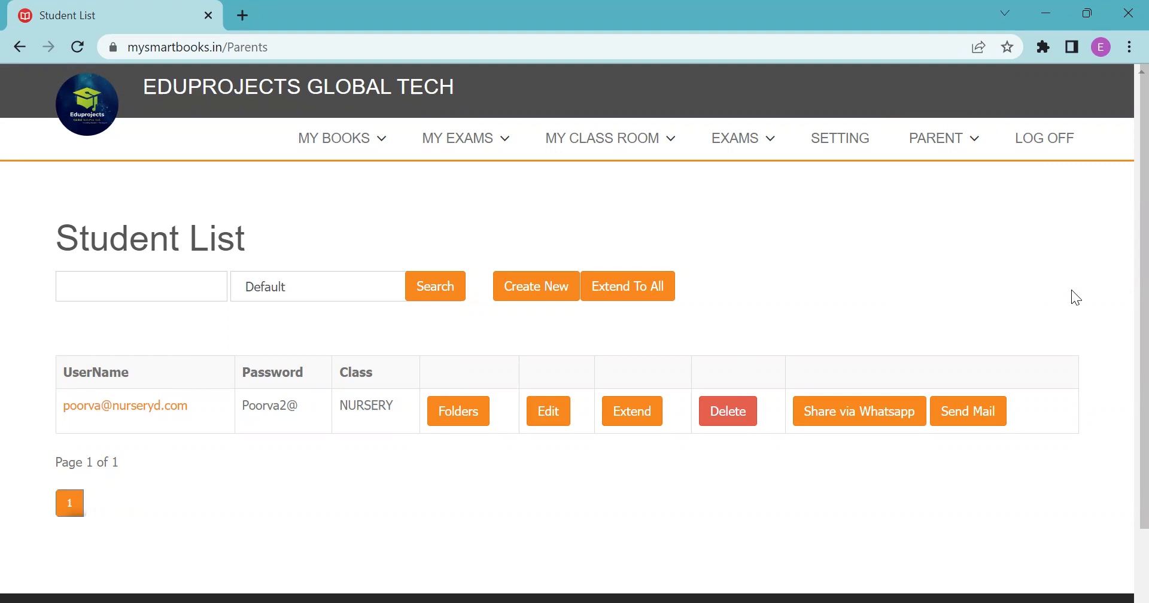
pyautogui.scroll(-2, 1126, 282)
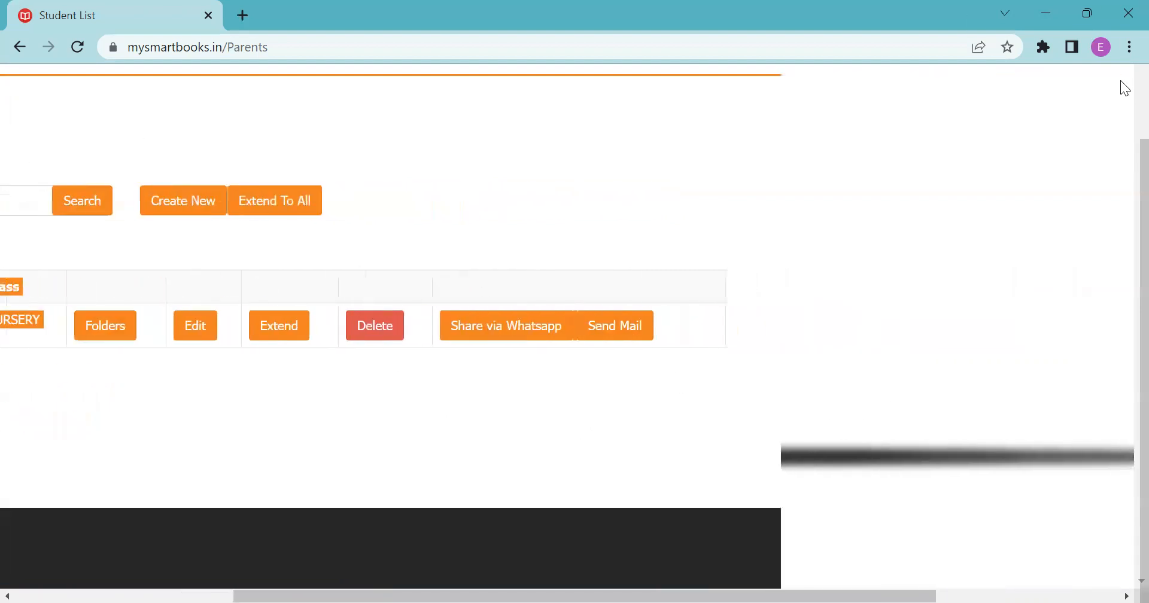
pyautogui.hscroll(3, 1030, 395)
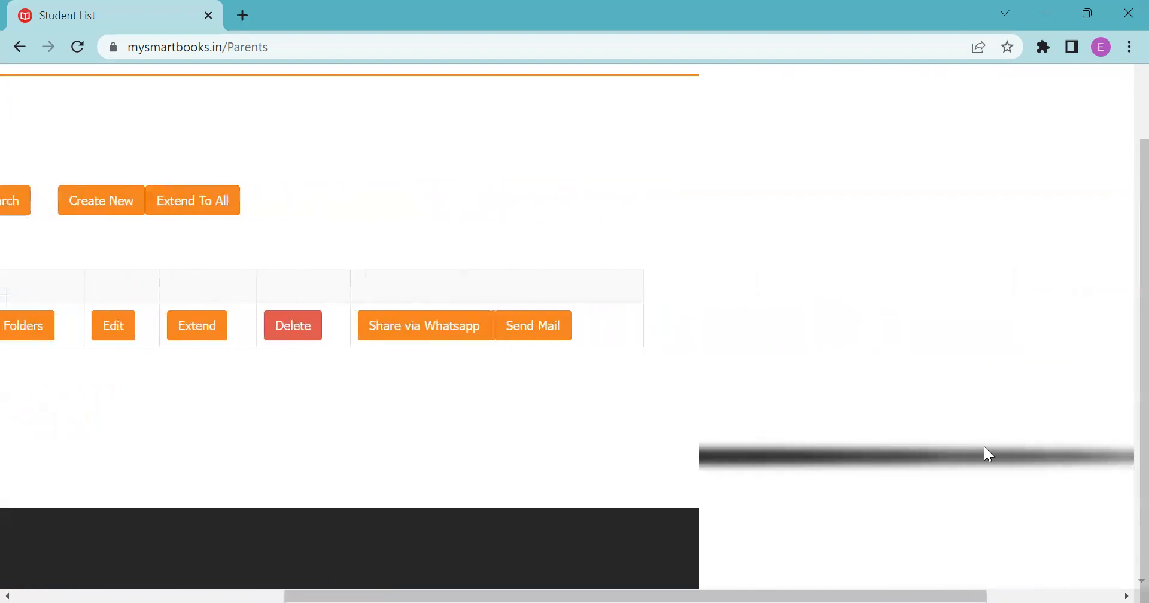
pyautogui.moveTo(122, 575); pyautogui.dragTo(2, 577)
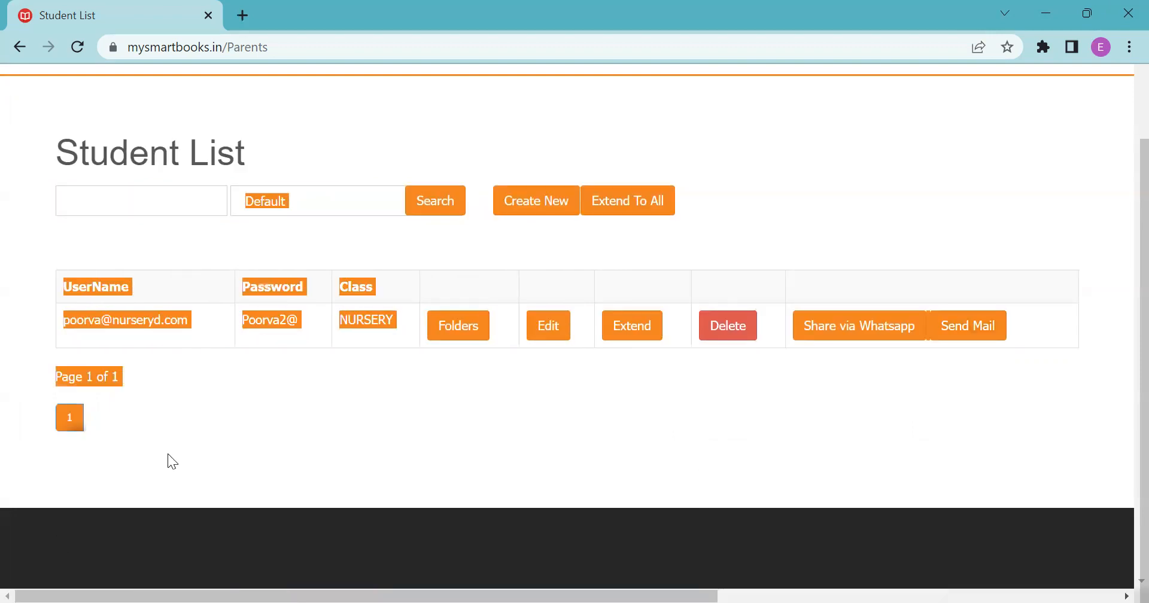
pyautogui.click(637, 441)
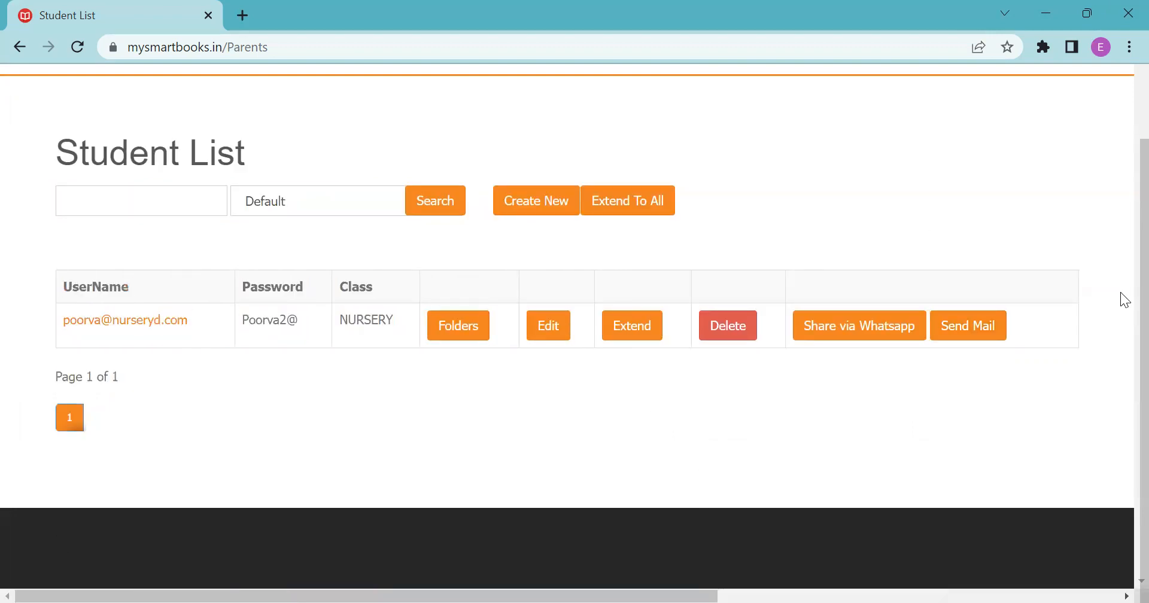
pyautogui.scroll(2, 1124, 252)
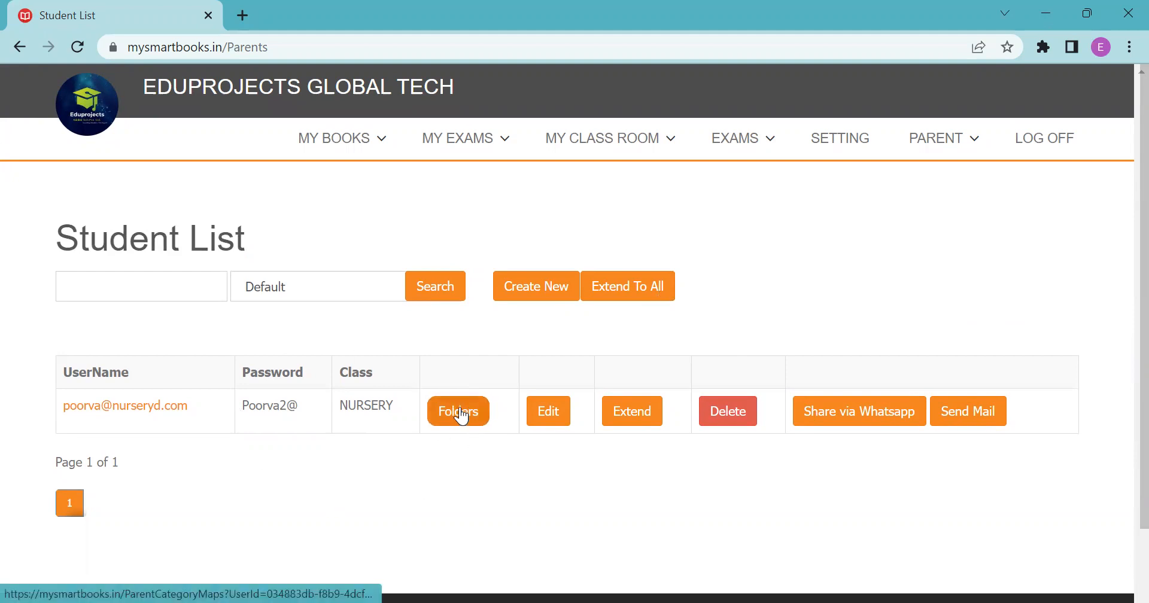
# Open the empty Parent Folders page from the Folders button in the student's row.
pyautogui.click(461, 416)
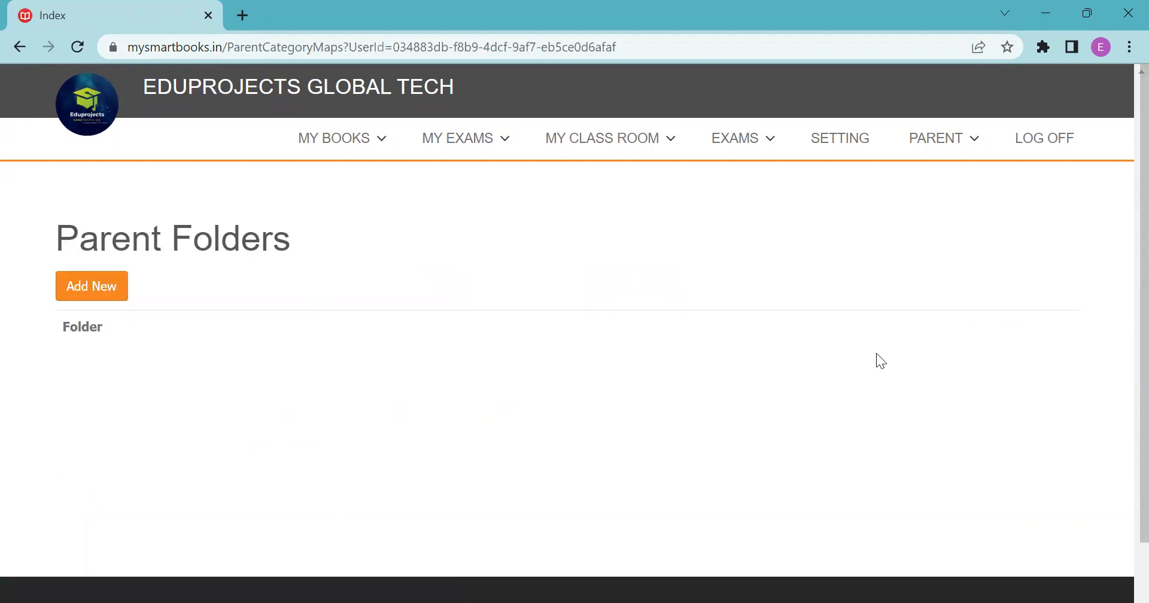
pyautogui.scroll(-1, 1120, 285)
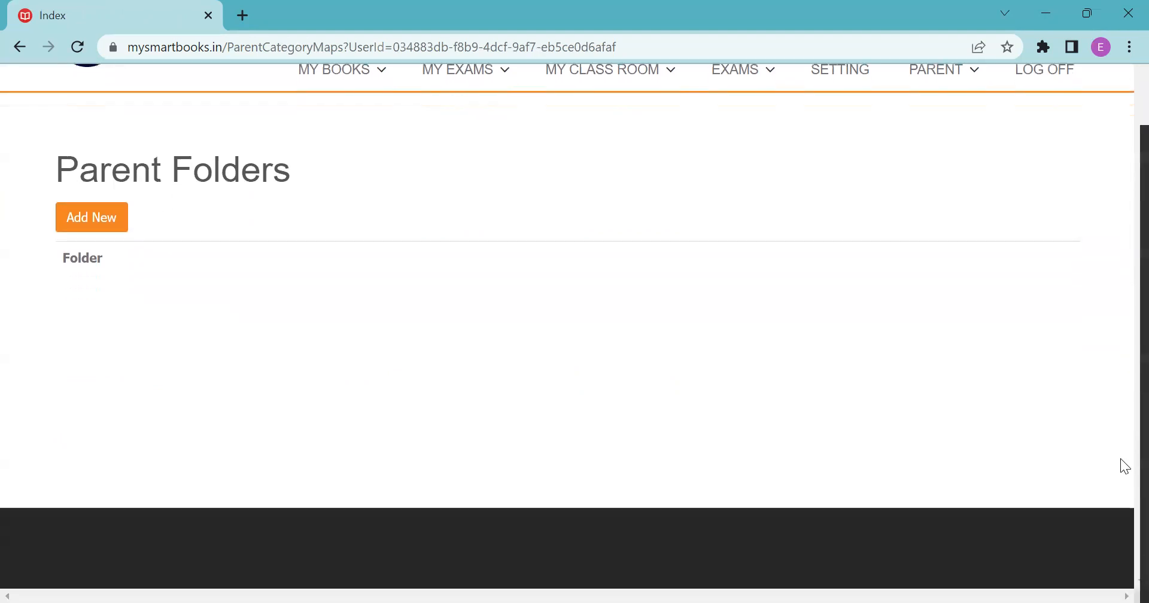
# Choose Add New and browse the Super Smart book cards for Nursery through Senior KG.
pyautogui.click(104, 225)
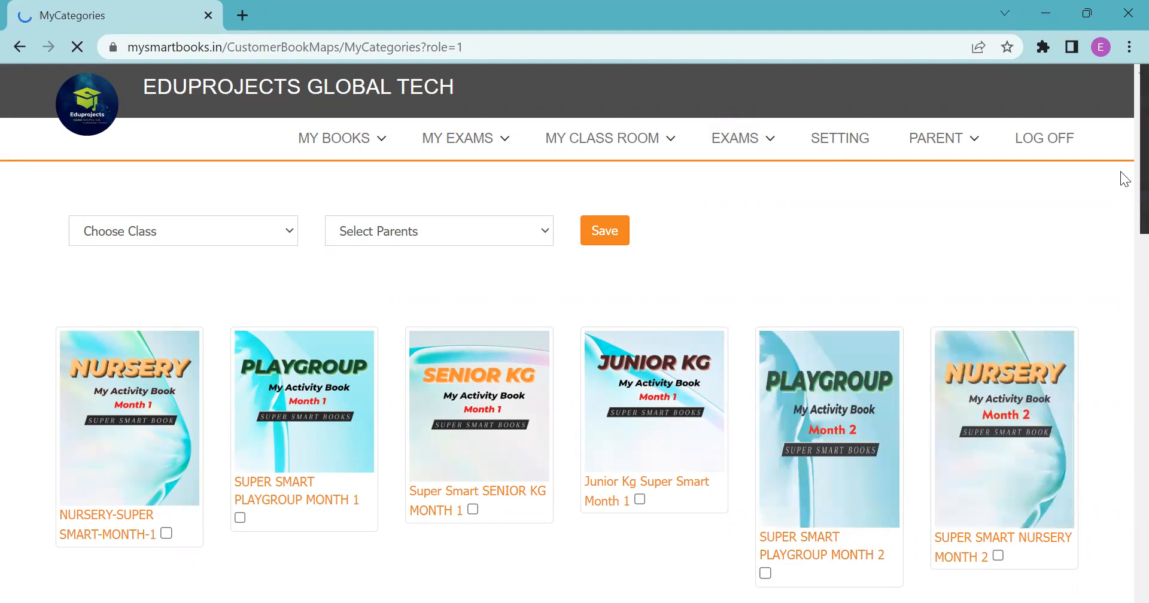
pyautogui.scroll(-4, 1121, 171)
pyautogui.scroll(-5, 1121, 172)
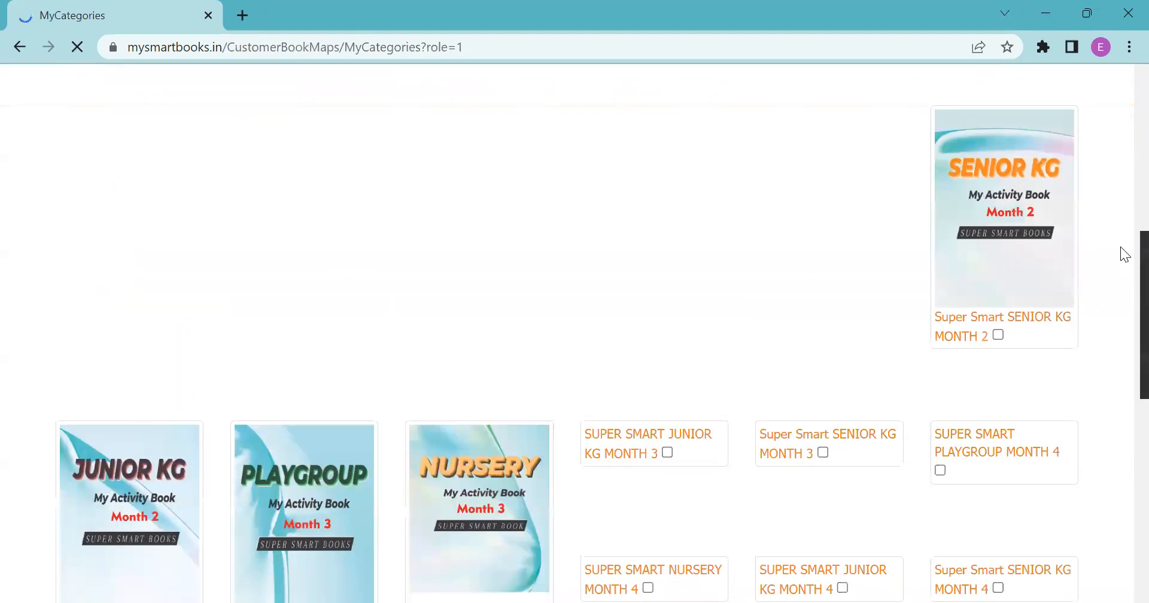
pyautogui.scroll(9, 1121, 246)
pyautogui.scroll(-1, 1120, 171)
pyautogui.scroll(-3, 1121, 172)
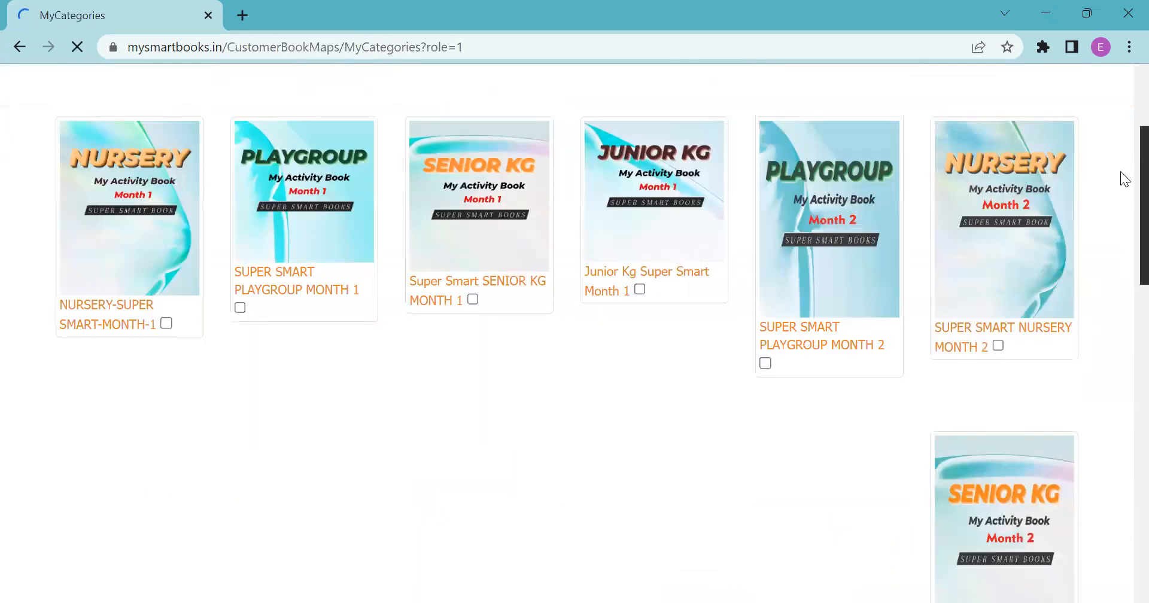
pyautogui.scroll(-1, 1121, 172)
pyautogui.scroll(-4, 1121, 171)
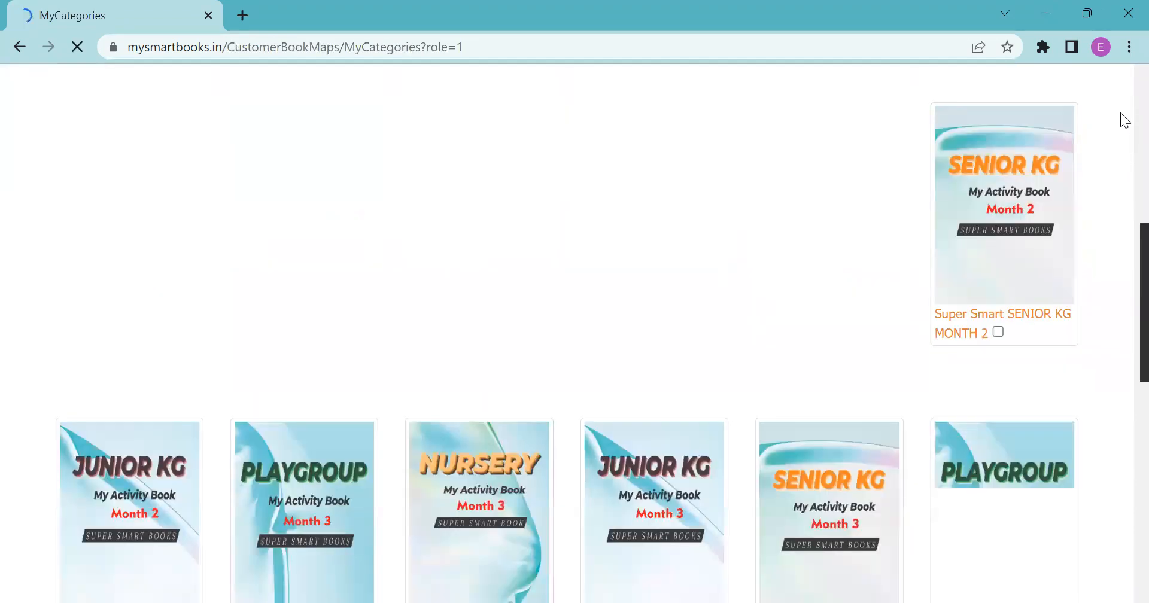
pyautogui.hotkey('ctrl', 'a')
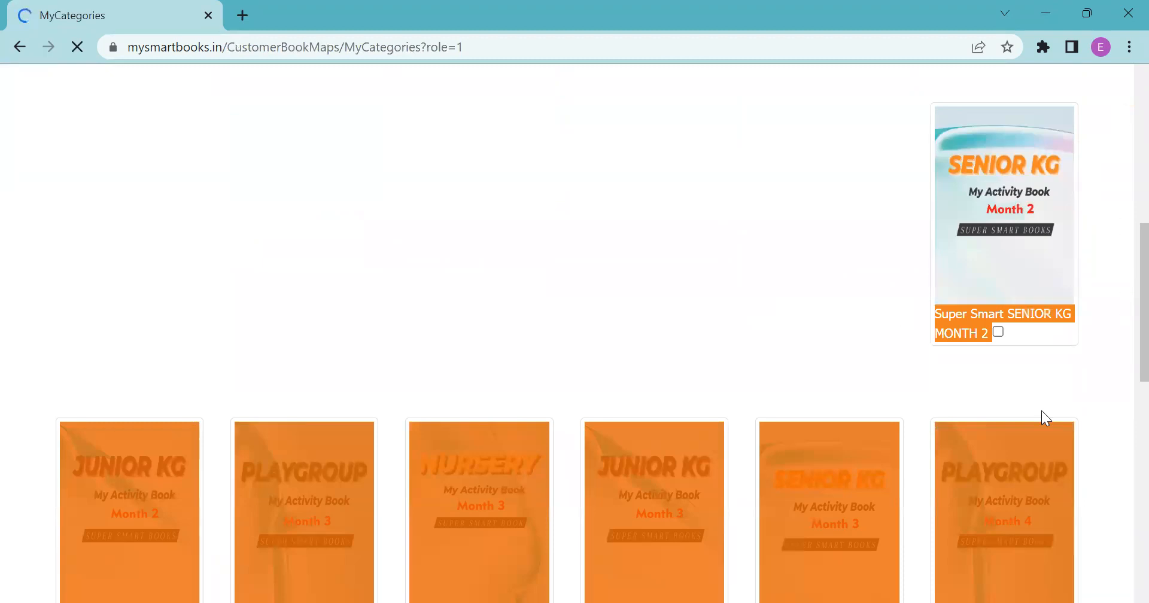
pyautogui.scroll(3, 1121, 179)
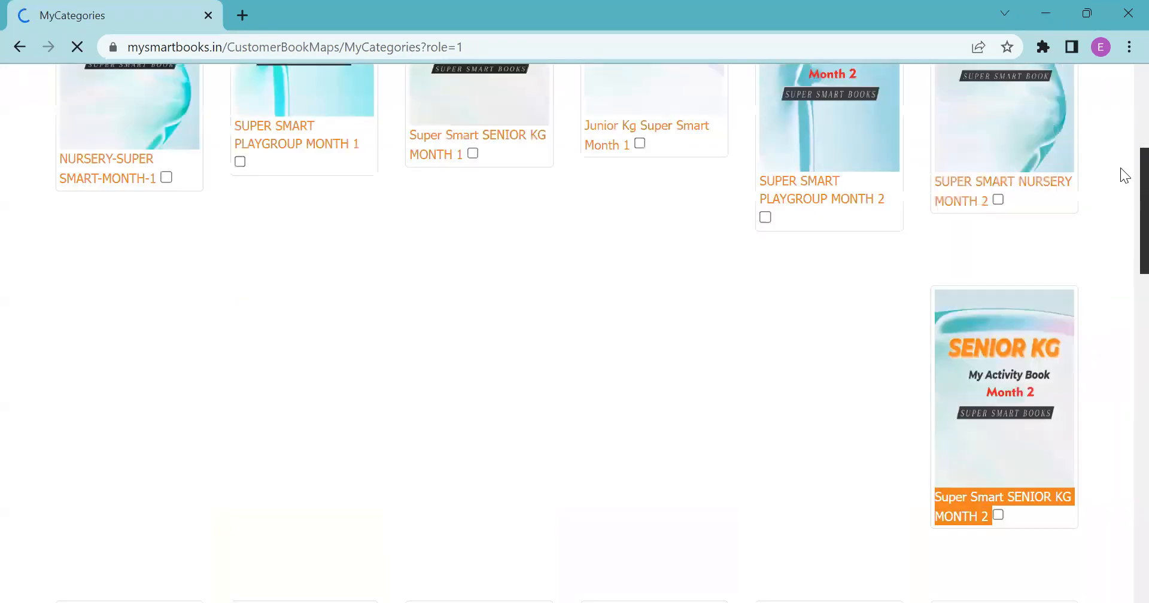
pyautogui.scroll(4, 1121, 175)
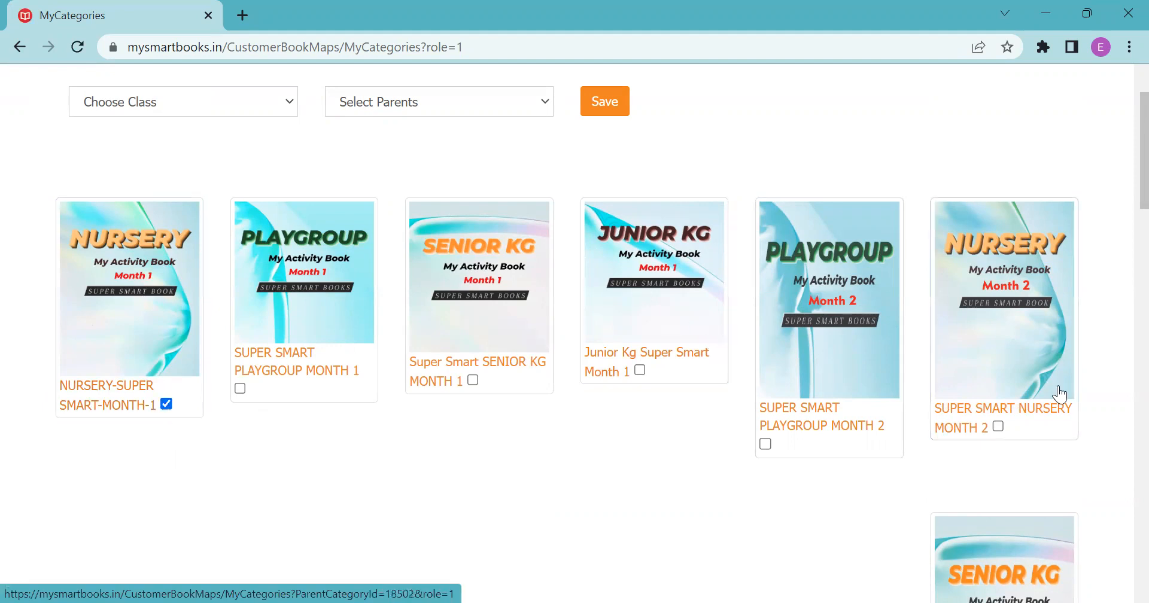
# Tick the SUPER SMART NURSERY MONTH 2 book alongside Month 1.
pyautogui.click(997, 426)
pyautogui.moveTo(1145, 145); pyautogui.dragTo(1144, 292)
pyautogui.moveTo(1120, 152)
pyautogui.mouseDown()
pyautogui.moveTo(1120, 172)
pyautogui.moveTo(1121, 154)
pyautogui.mouseUp()
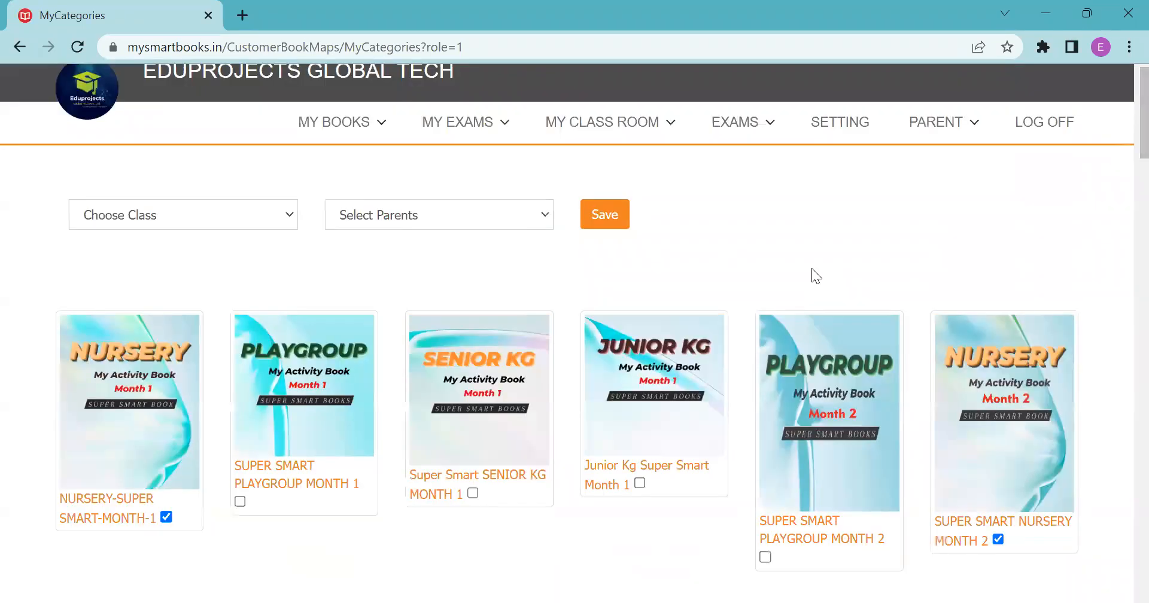
# Assign the selected books to the new student's parent in class NURSERY, save, and dismiss the success message.
pyautogui.click(256, 222)
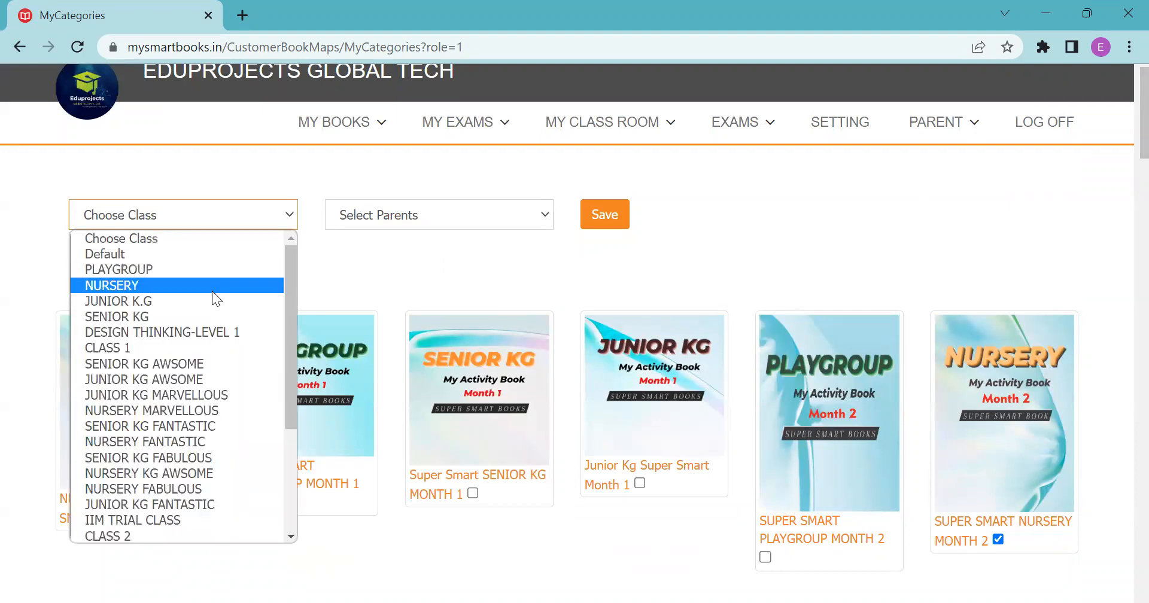
pyautogui.click(212, 290)
pyautogui.click(428, 207)
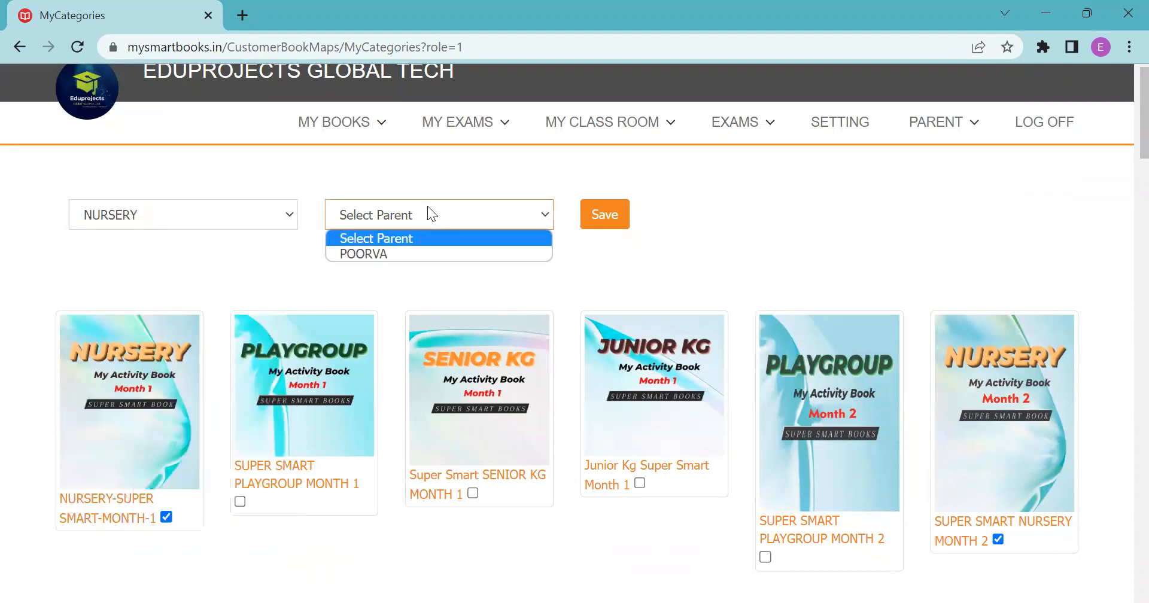
pyautogui.click(390, 254)
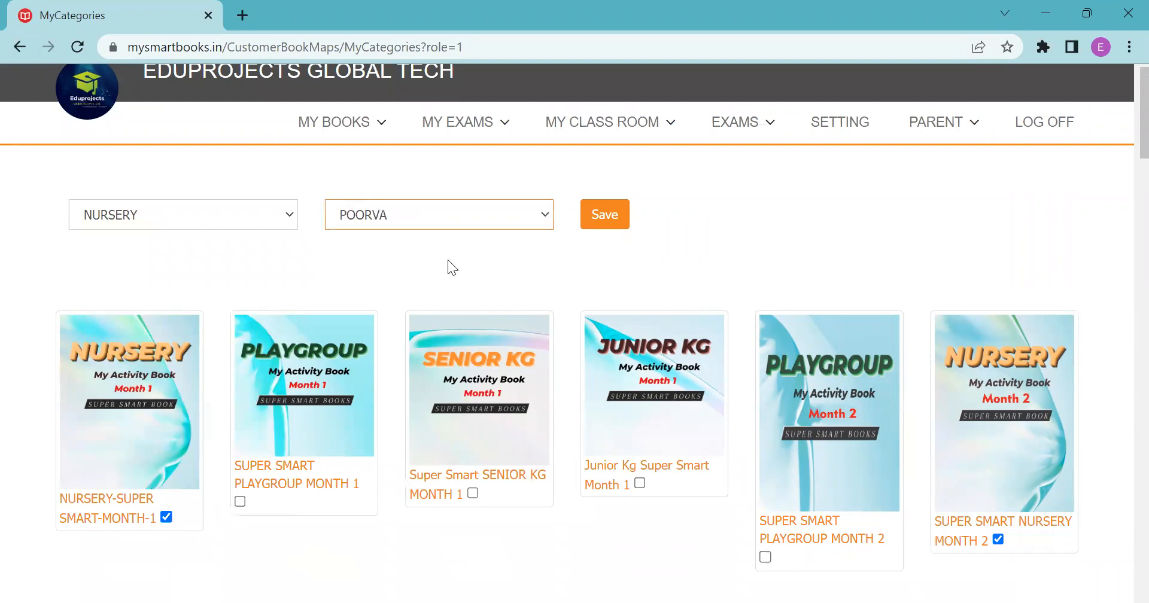
pyautogui.click(595, 227)
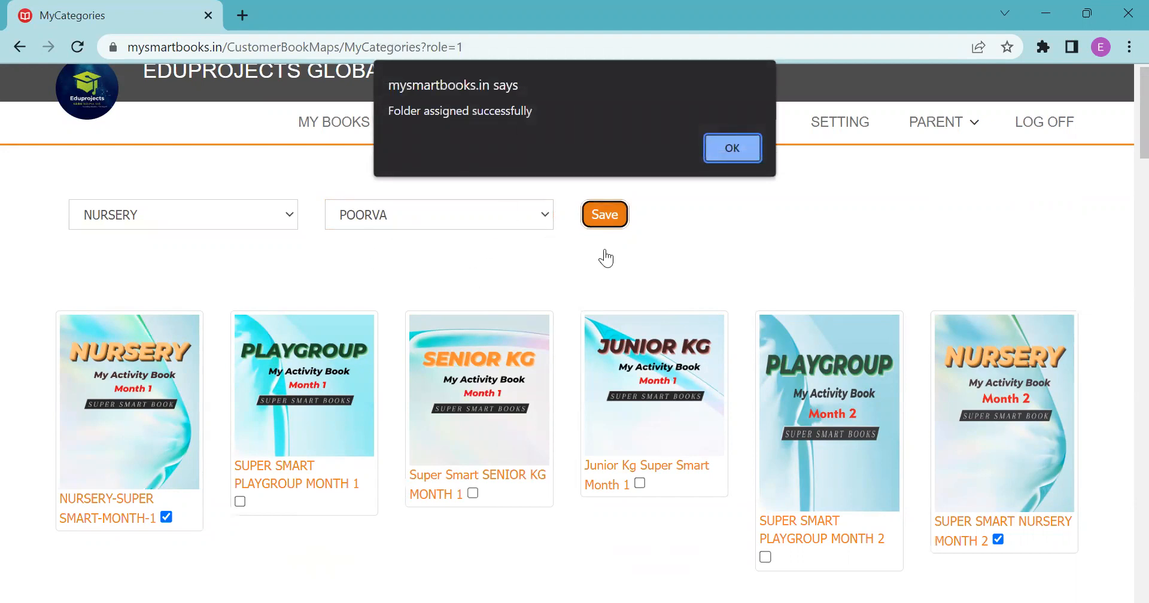
pyautogui.click(740, 151)
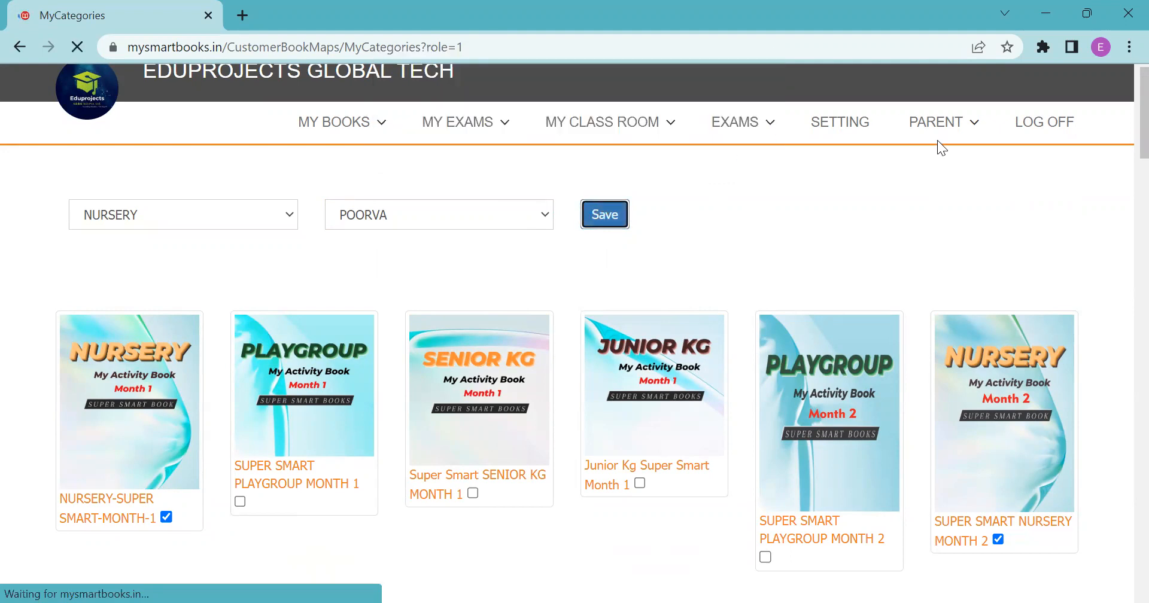
# Open the new student's Folders and check NURSERY-SUPER SMART-MONTH-1 and SUPER SMART NURSERY MONTH 2 are listed.
pyautogui.click(933, 174)
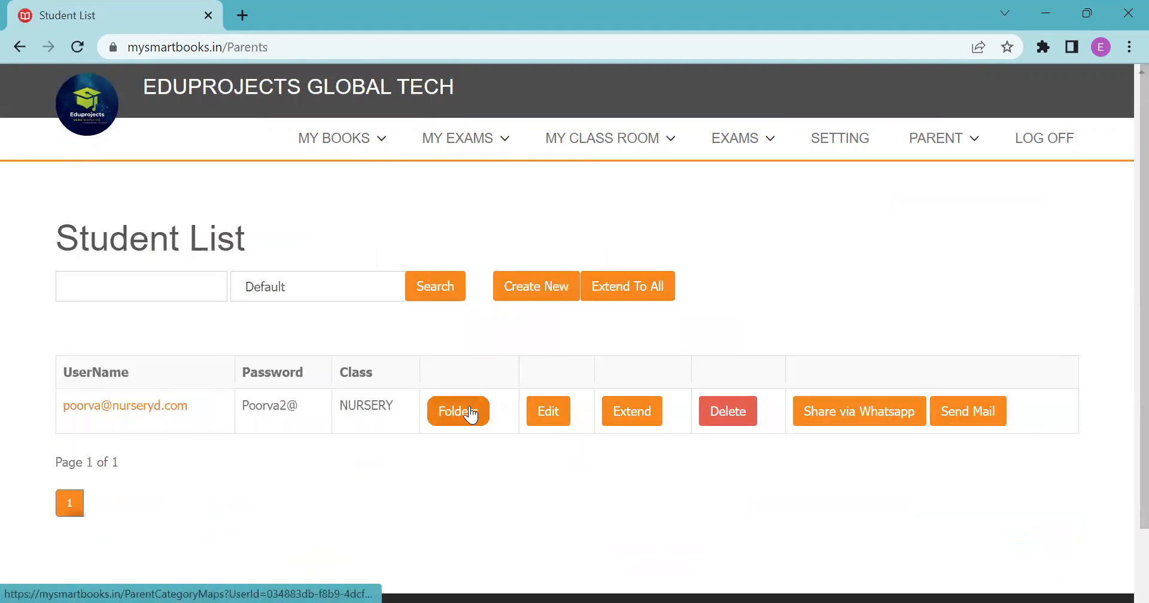
pyautogui.click(471, 413)
pyautogui.scroll(-5, 1120, 446)
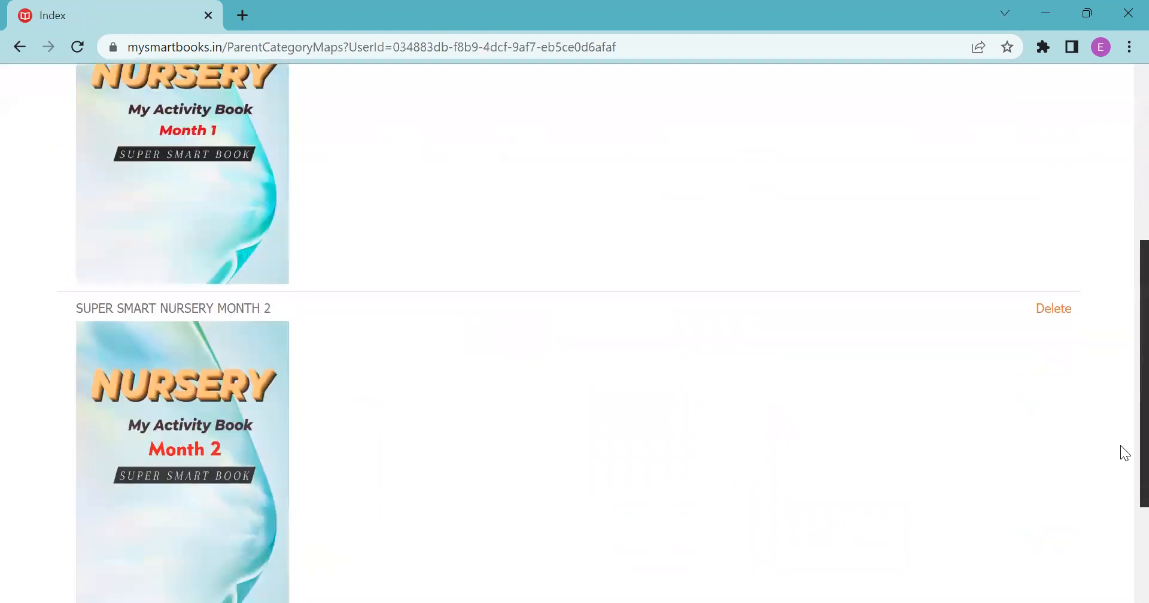
pyautogui.scroll(5, 1121, 189)
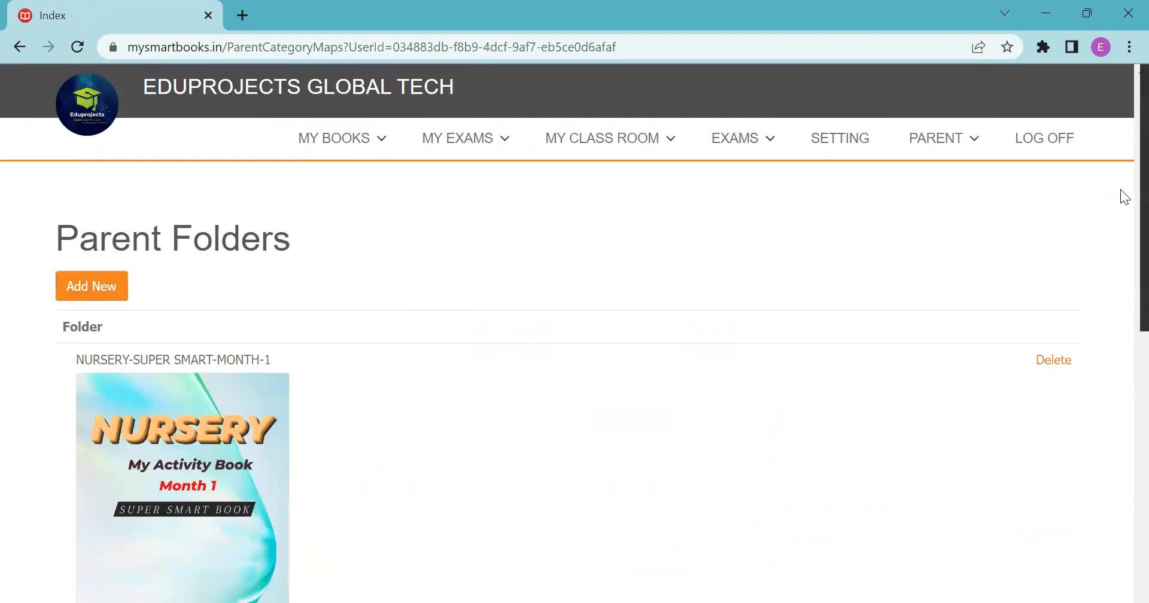